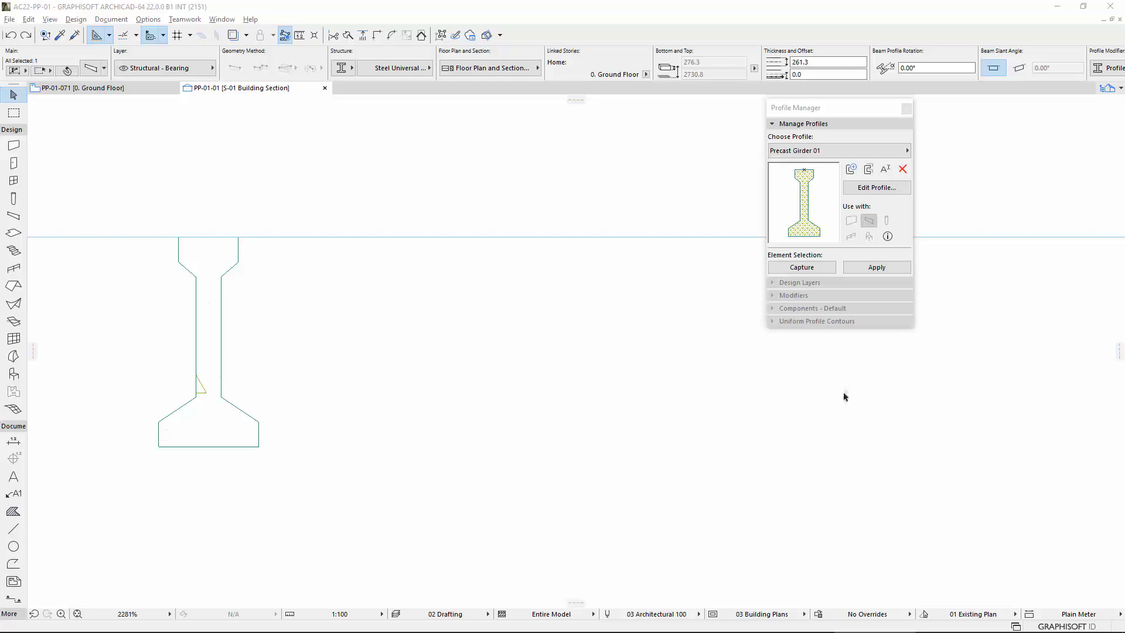
# - Open Precast Girder 01 in the profile editor and inspect its Base Depth, Top Width and Web Thickness modifiers
pyautogui.click(870, 187)
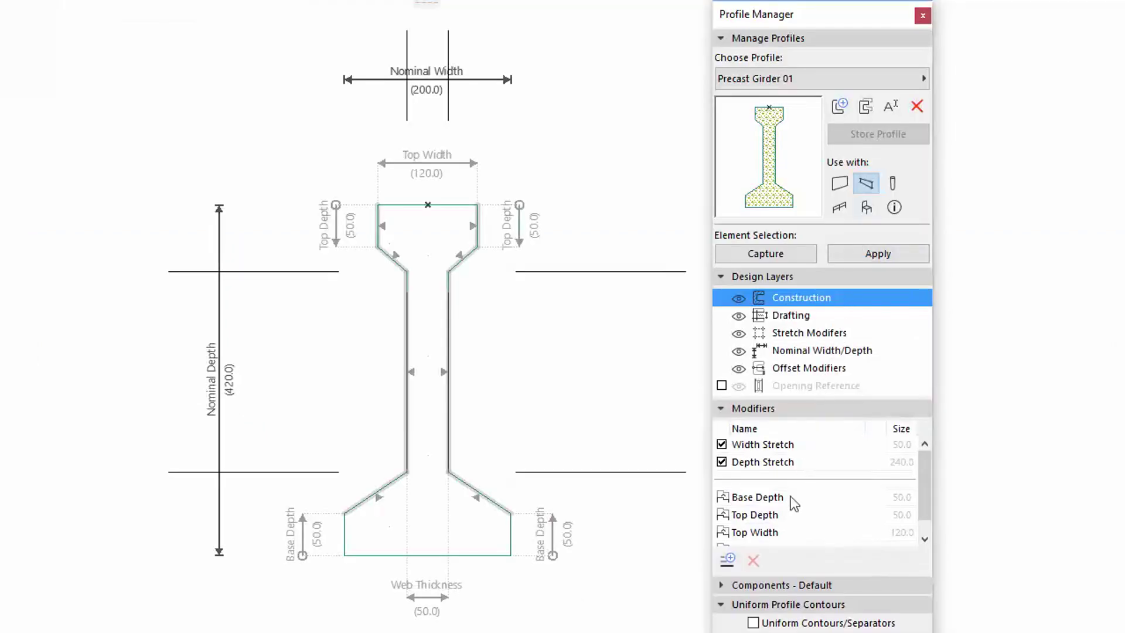
pyautogui.click(794, 499)
pyautogui.scroll(-1, 791, 527)
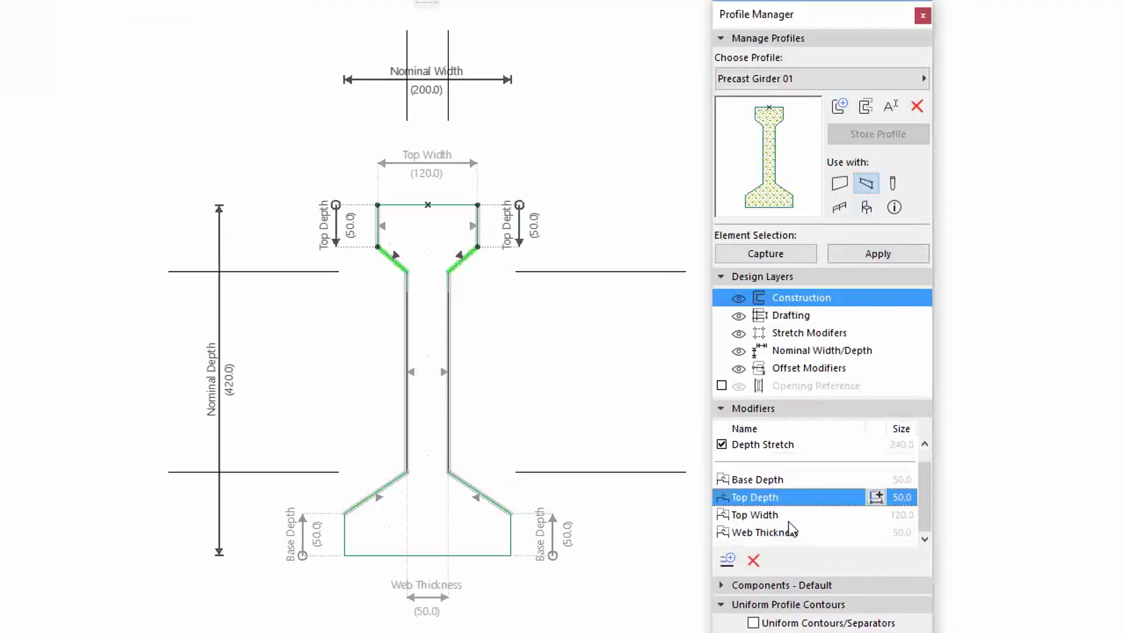
pyautogui.click(790, 521)
pyautogui.click(793, 533)
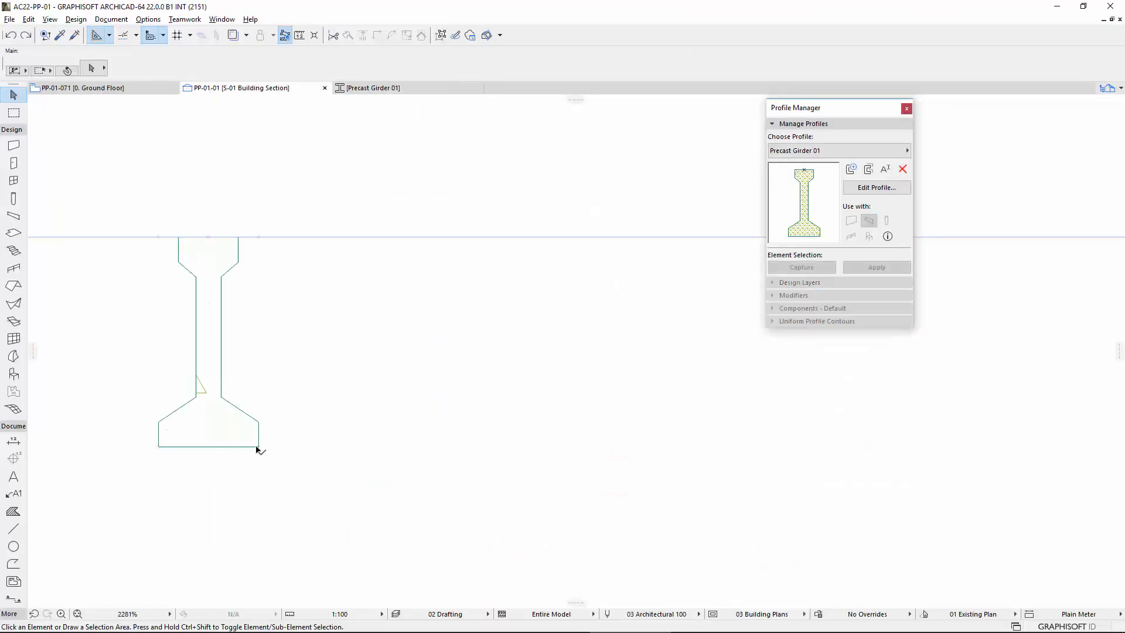
# - Place three copies of the precast girder to its right
pyautogui.click(258, 446)
pyautogui.click(418, 448)
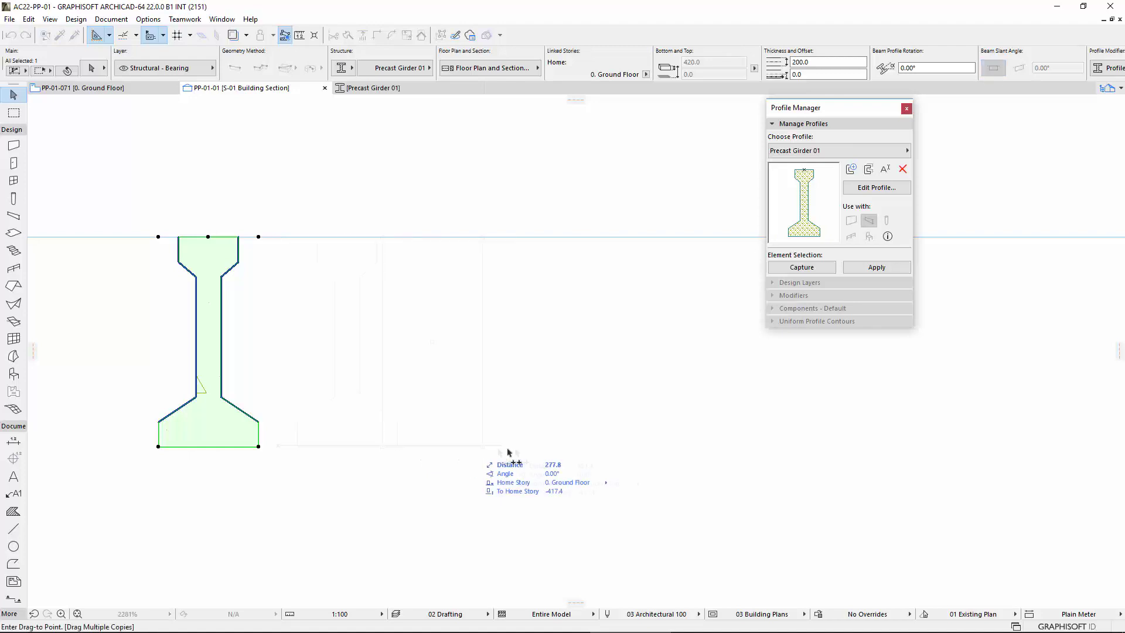
pyautogui.click(561, 447)
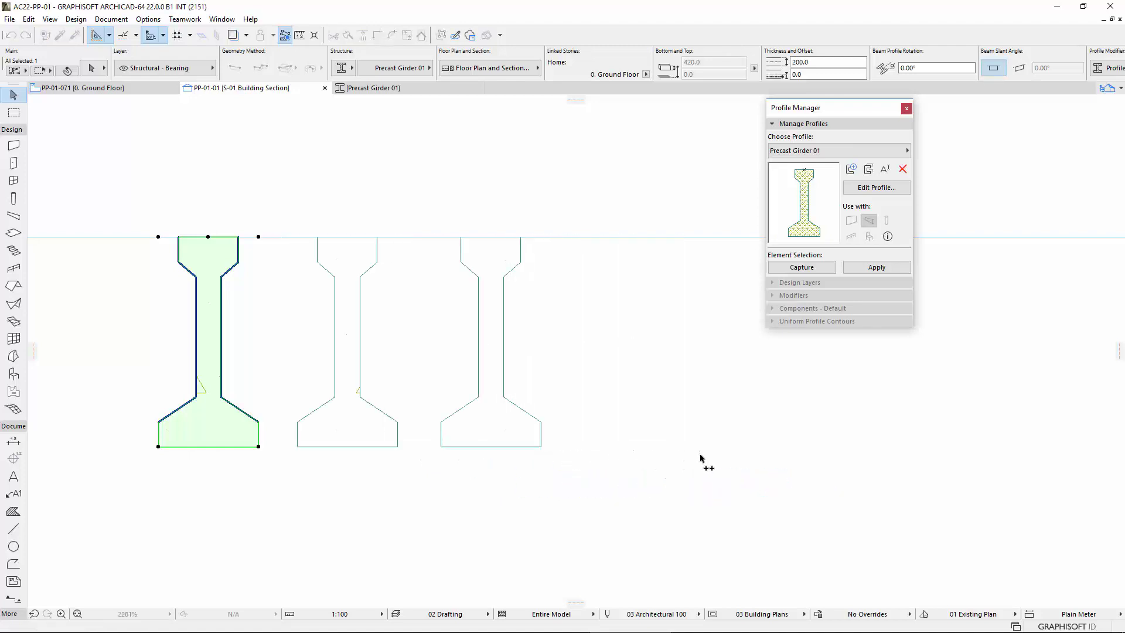
pyautogui.click(699, 463)
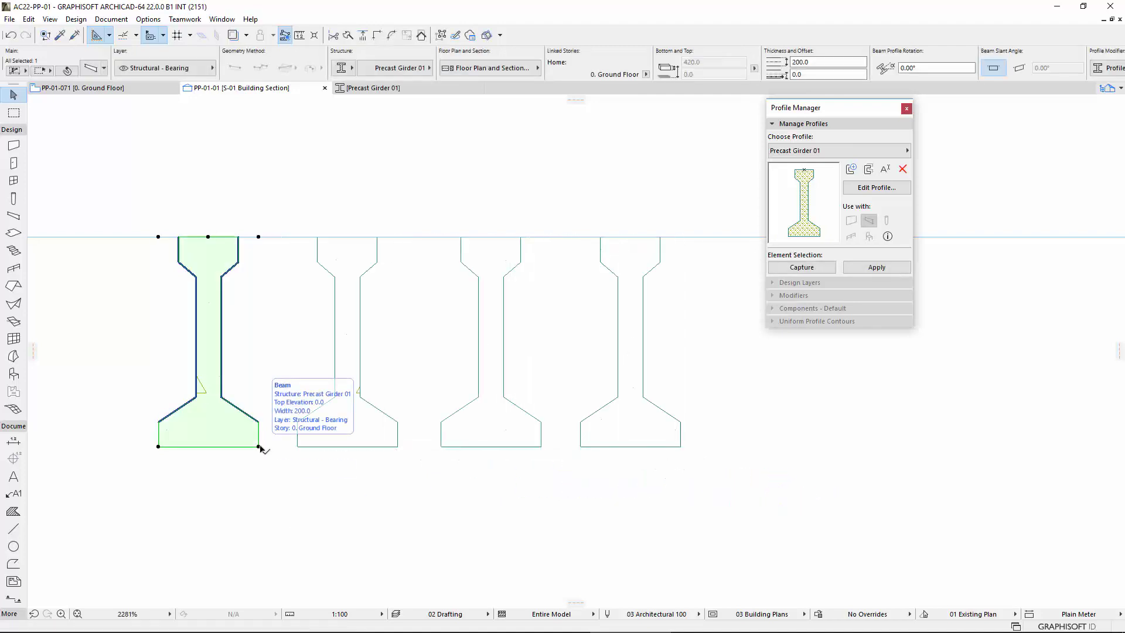
# - Shorten the first girder's height and widen the second girder
pyautogui.click(259, 447)
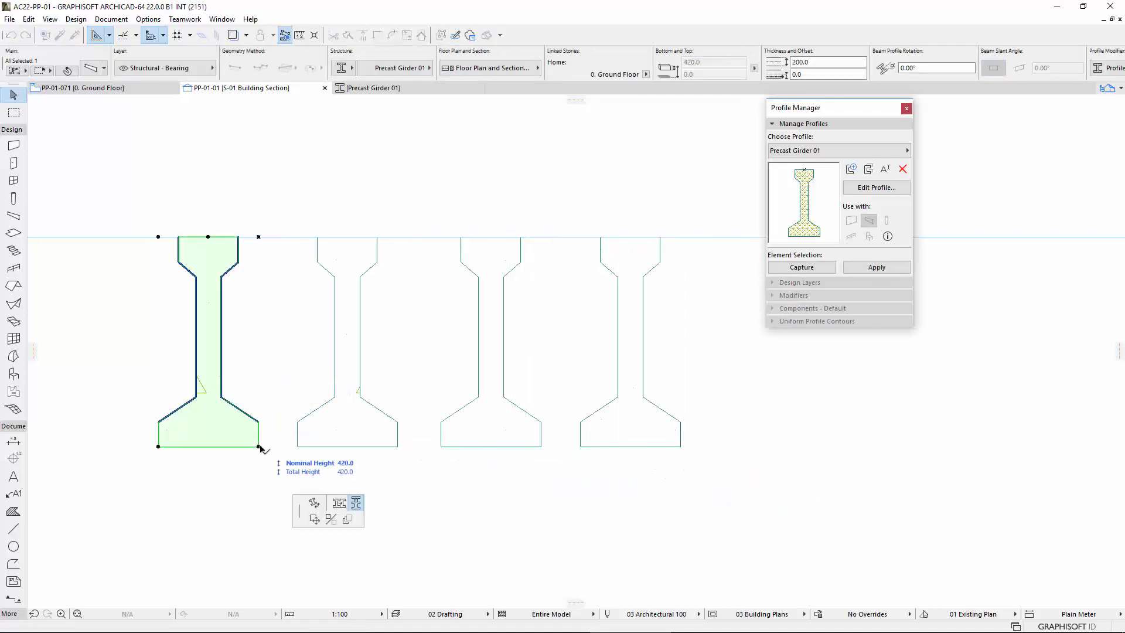
pyautogui.click(266, 403)
pyautogui.click(299, 446)
pyautogui.click(397, 447)
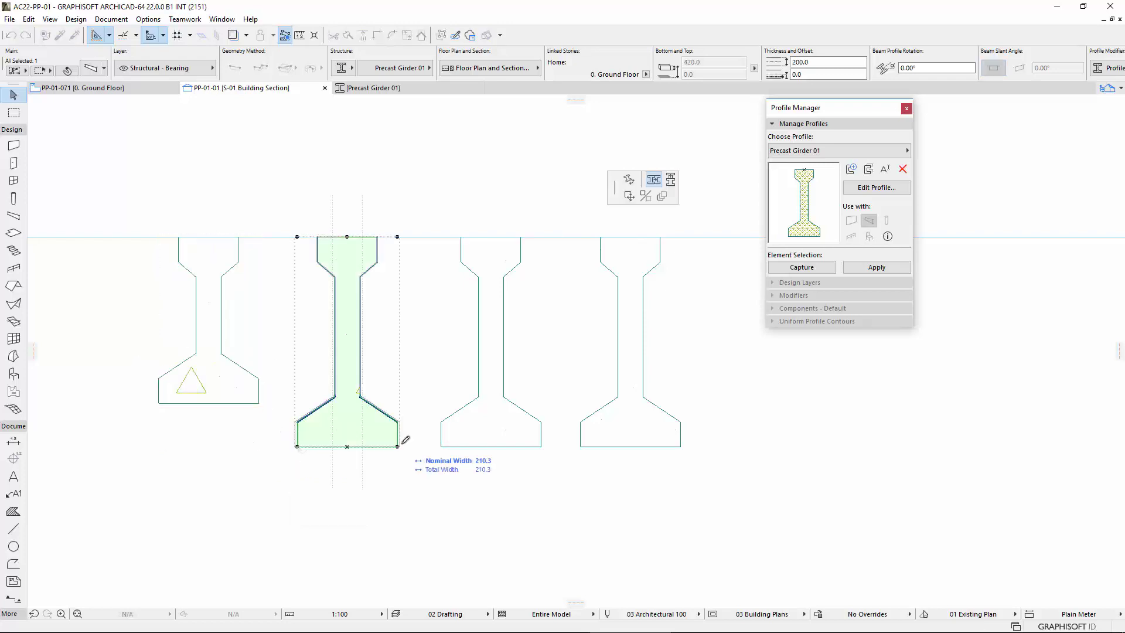
pyautogui.click(428, 464)
# - Thicken the third girder's web and deepen the fourth girder's base
pyautogui.click(478, 369)
pyautogui.click(478, 369)
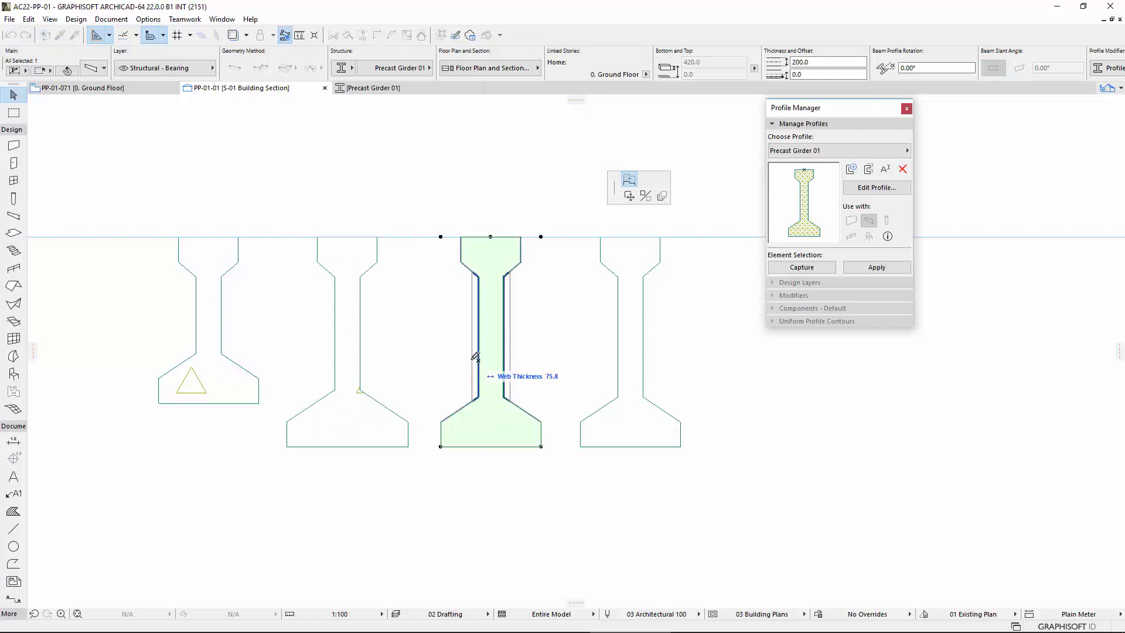
pyautogui.click(486, 354)
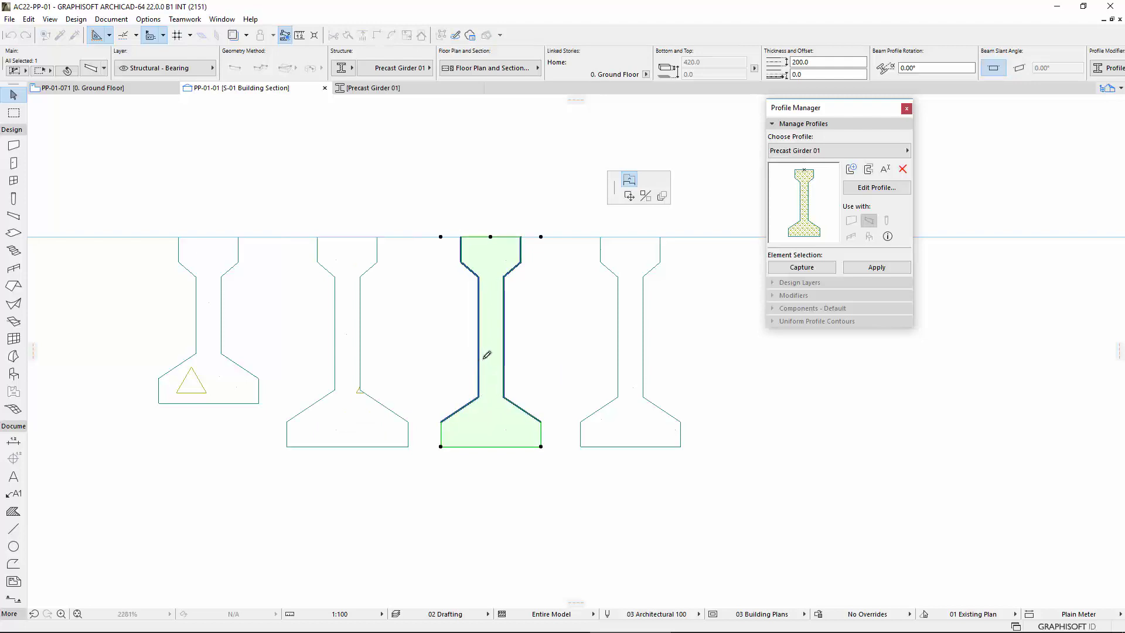
pyautogui.click(608, 396)
pyautogui.click(608, 396)
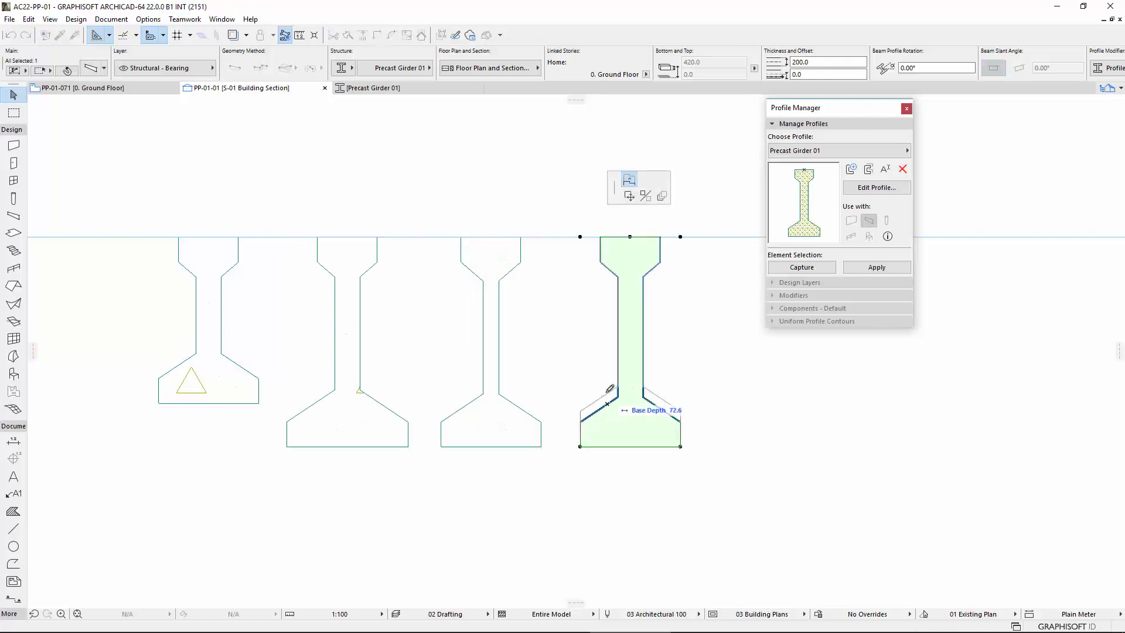
pyautogui.click(612, 350)
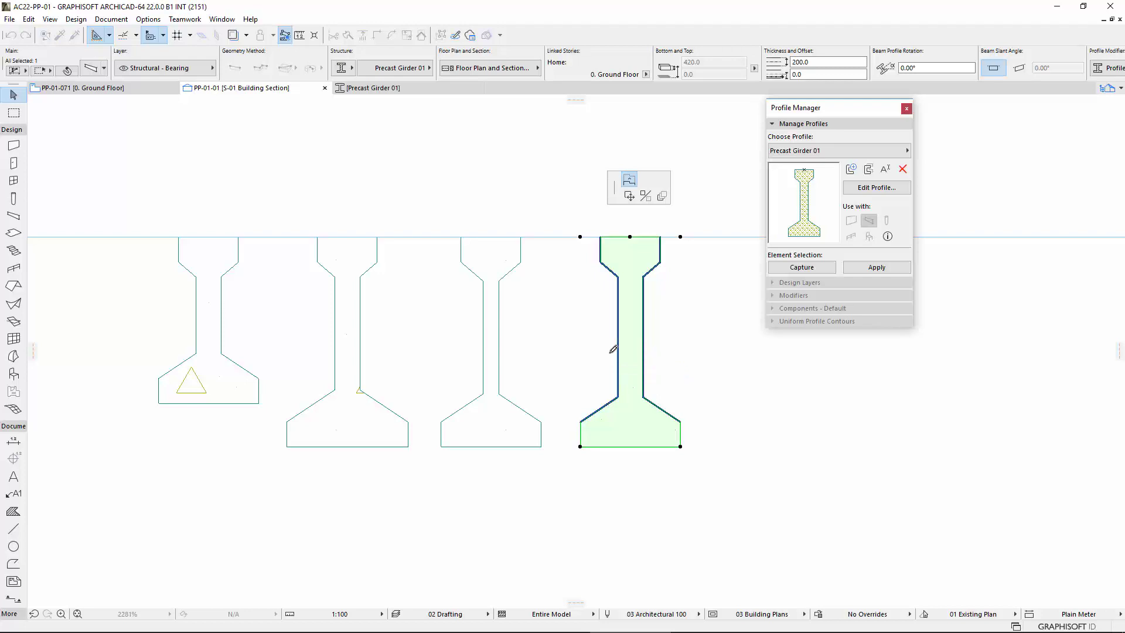
pyautogui.click(616, 487)
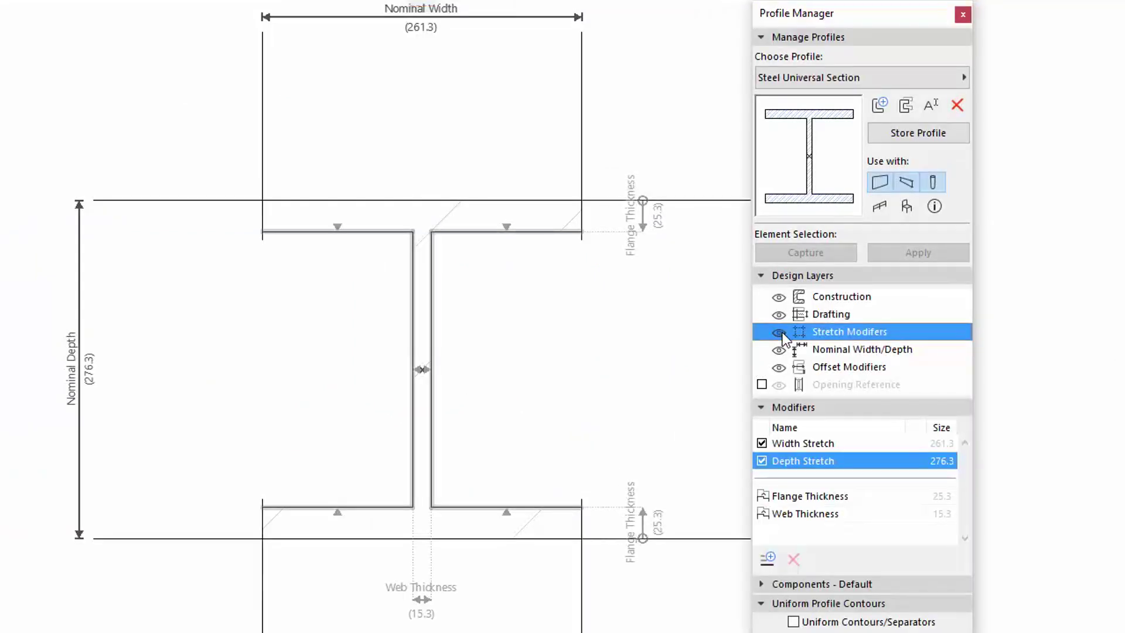
# - Toggle the Steel Universal Section's Width Stretch and Depth Stretch modifiers off and back on
pyautogui.click(761, 443)
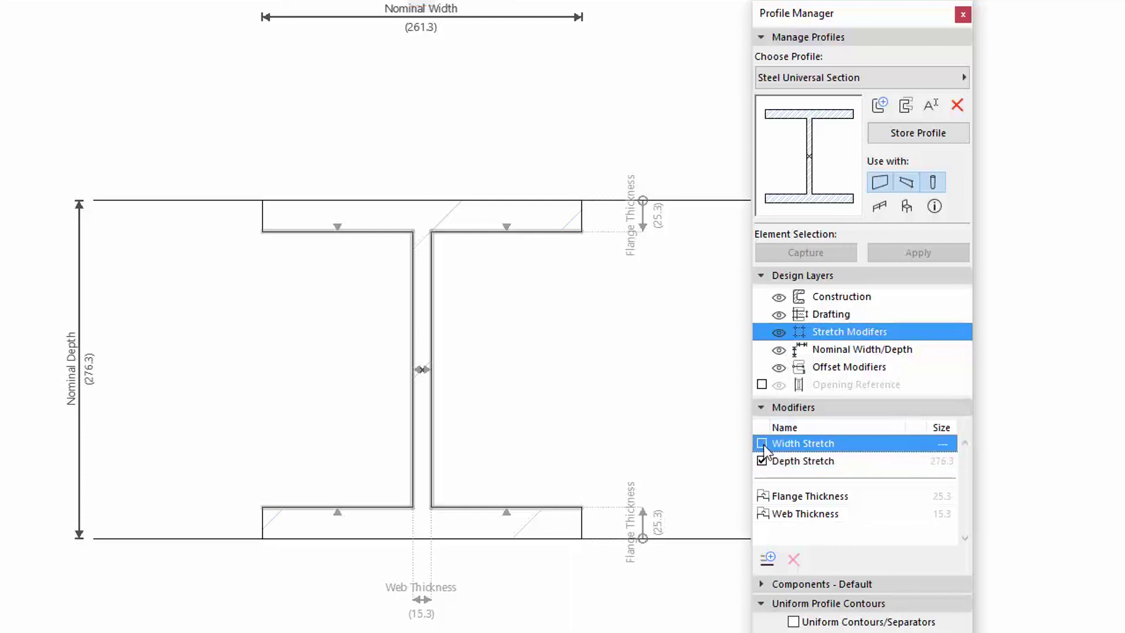
pyautogui.click(761, 442)
pyautogui.click(762, 461)
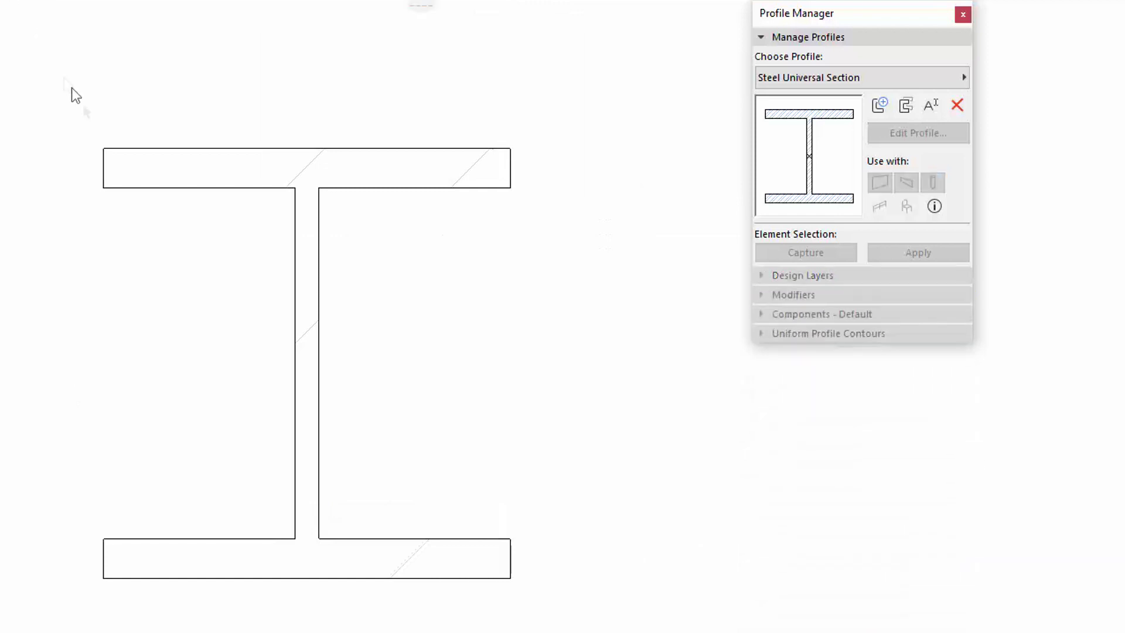
# - Narrow the steel I-beam's flange width with the stretch command
pyautogui.click(512, 153)
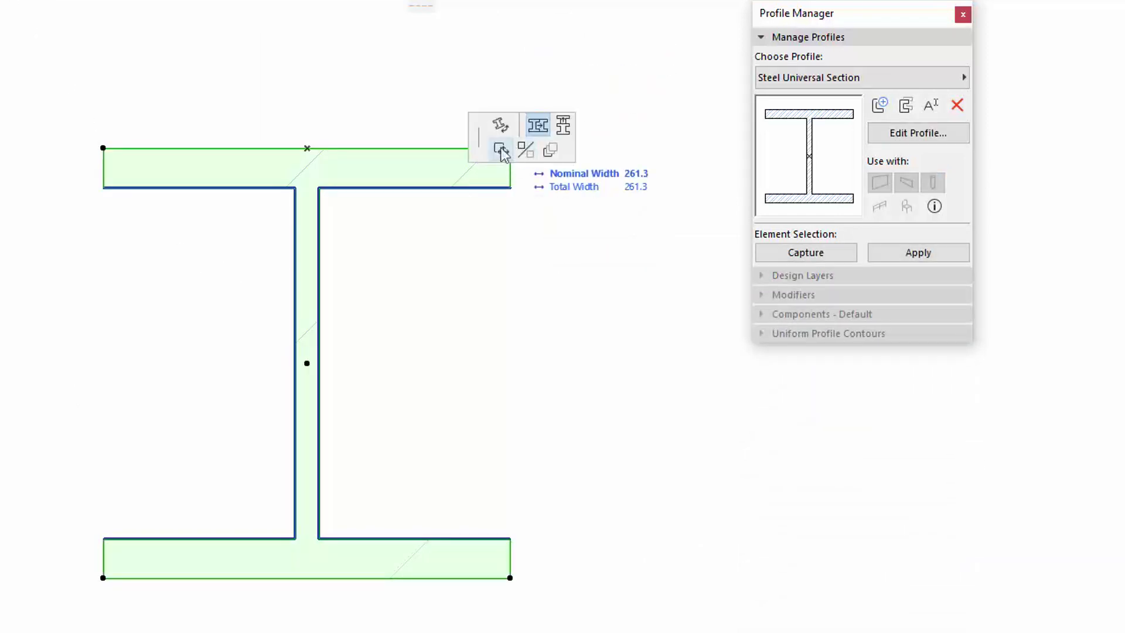
pyautogui.click(501, 150)
pyautogui.click(433, 149)
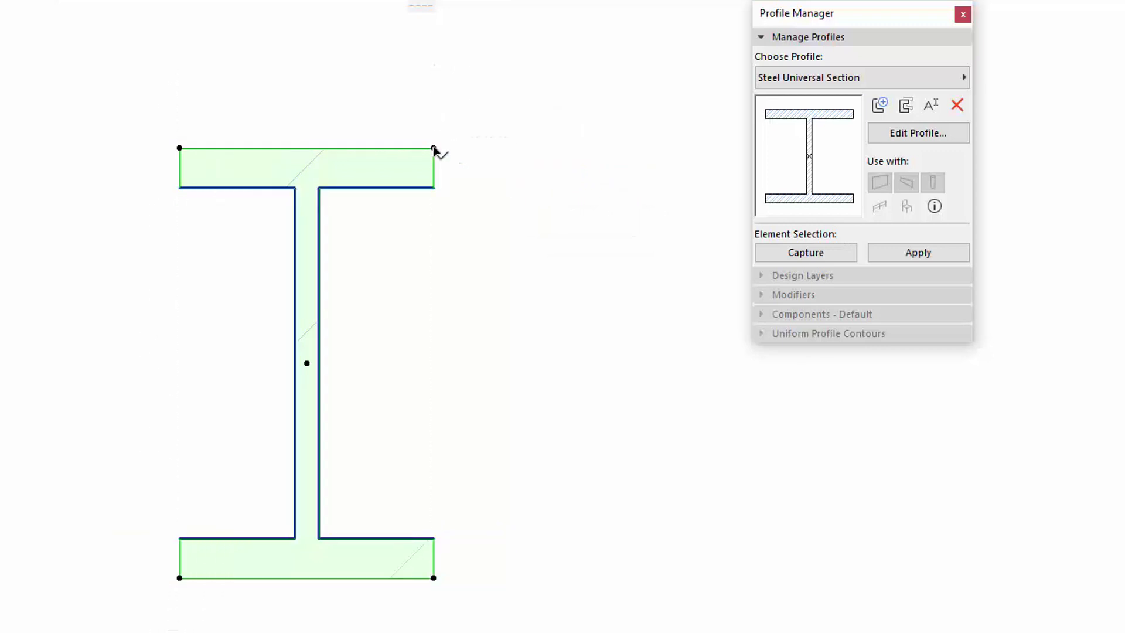
pyautogui.click(433, 205)
# - Thicken the I-beam's flanges and widen its web with offsets
pyautogui.click(378, 247)
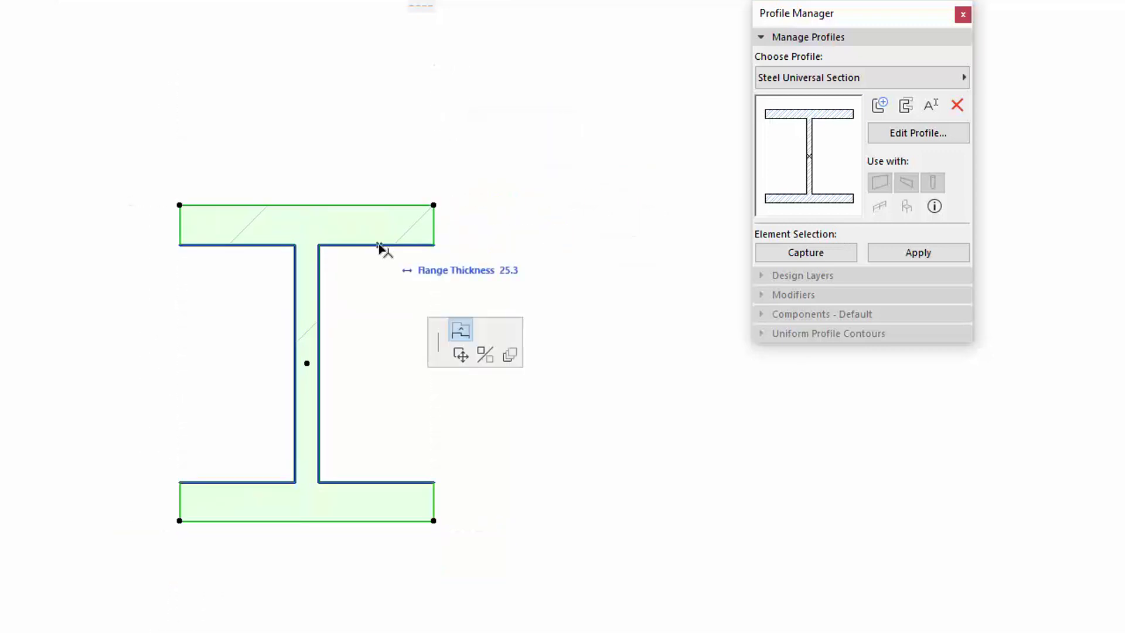
pyautogui.click(385, 266)
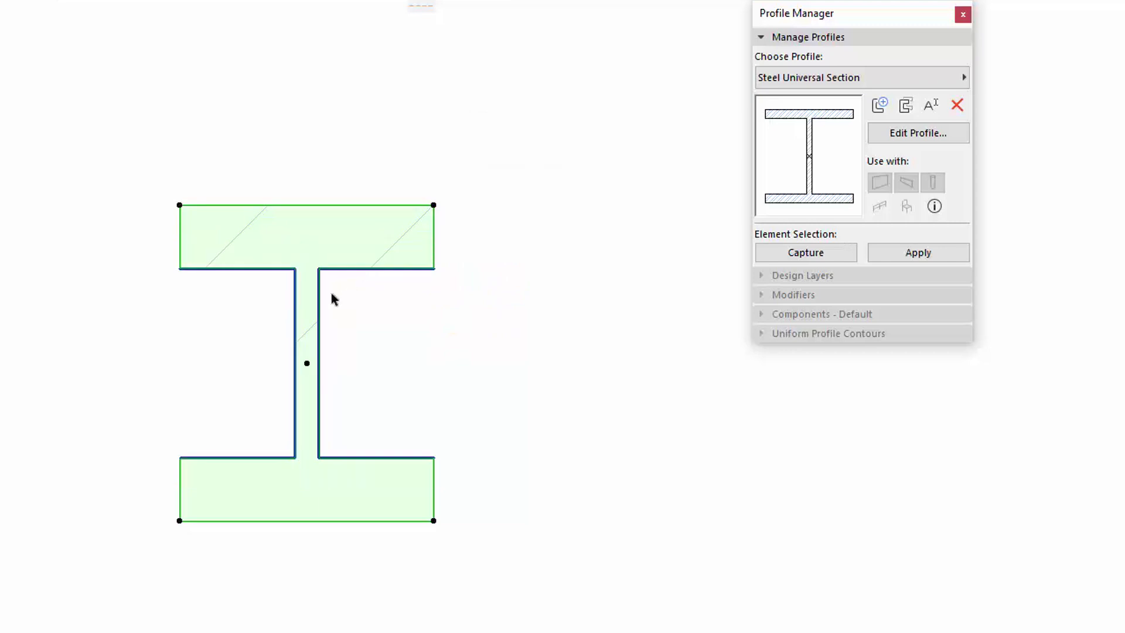
pyautogui.click(319, 300)
pyautogui.click(341, 300)
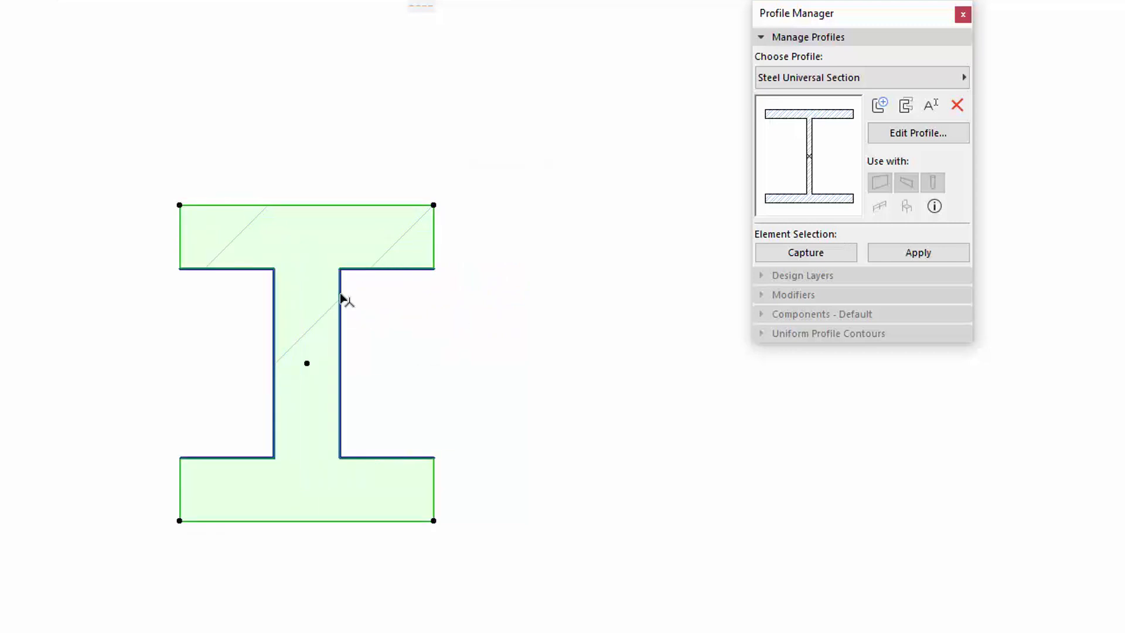
pyautogui.press('Escape')
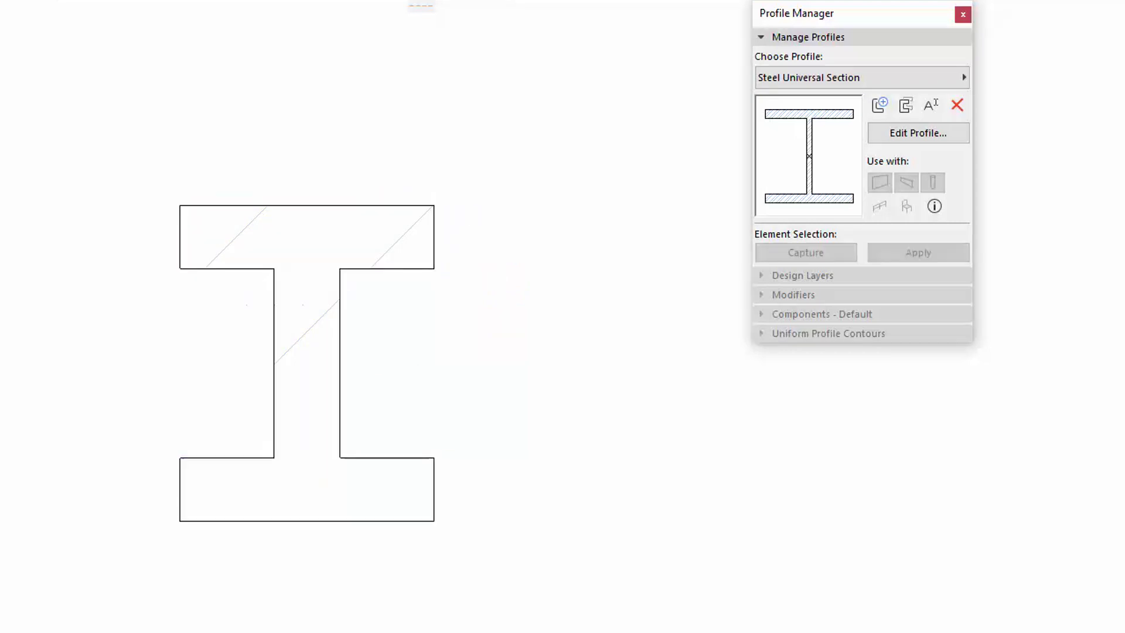
# - Set the beam's Flange Thickness to 40.0 and Web Thickness to 30.0
pyautogui.click(276, 246)
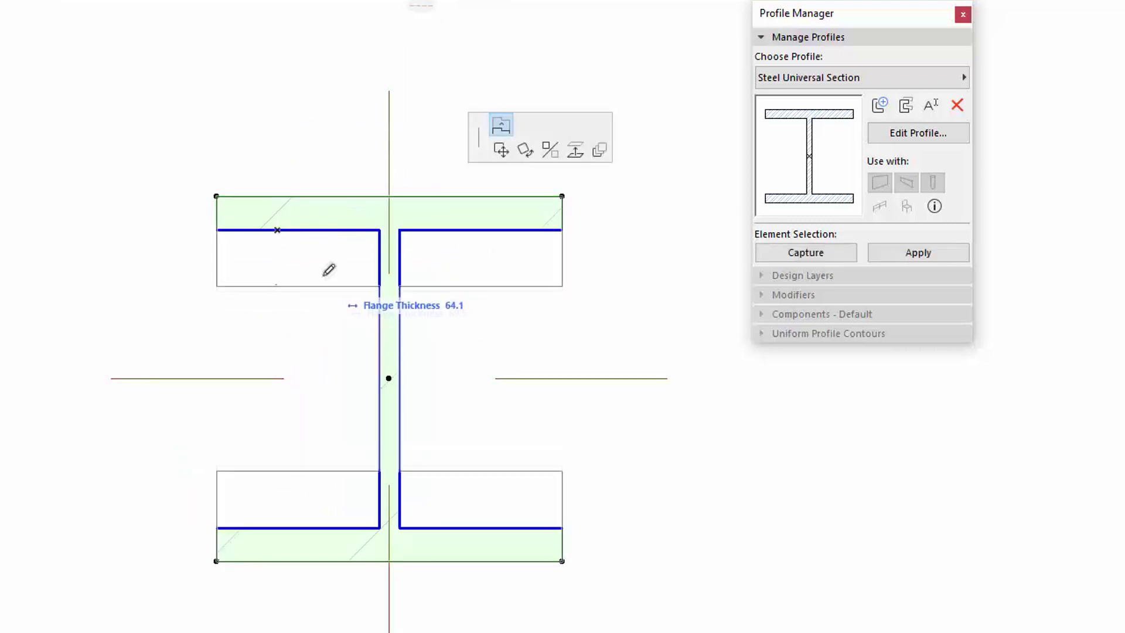
pyautogui.click(322, 252)
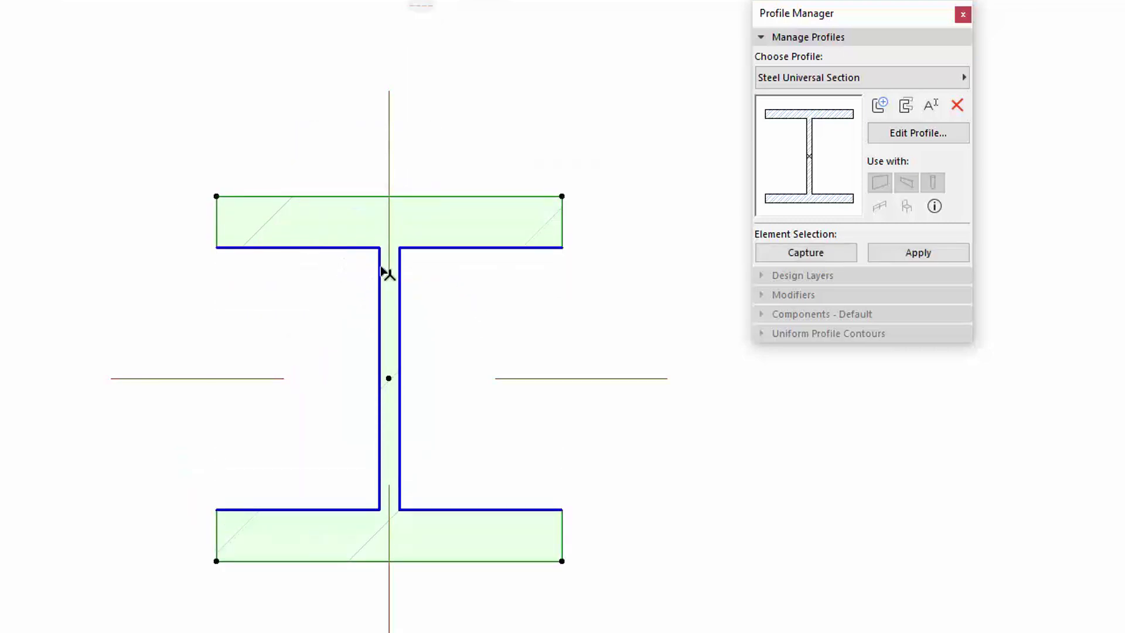
pyautogui.click(384, 272)
pyautogui.click(353, 256)
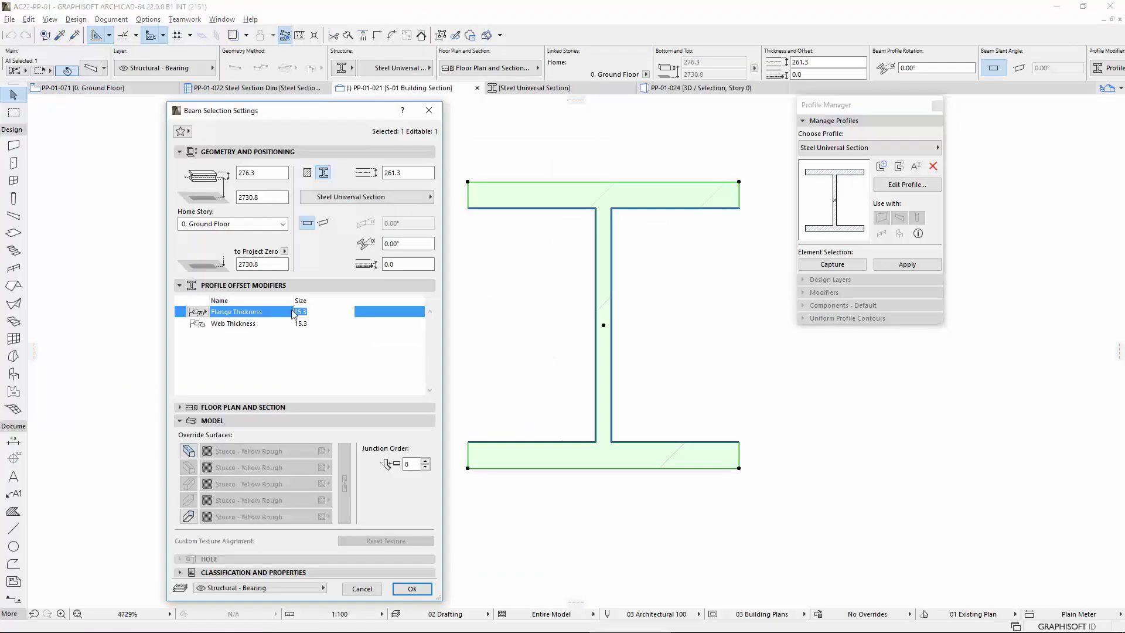
pyautogui.click(305, 323)
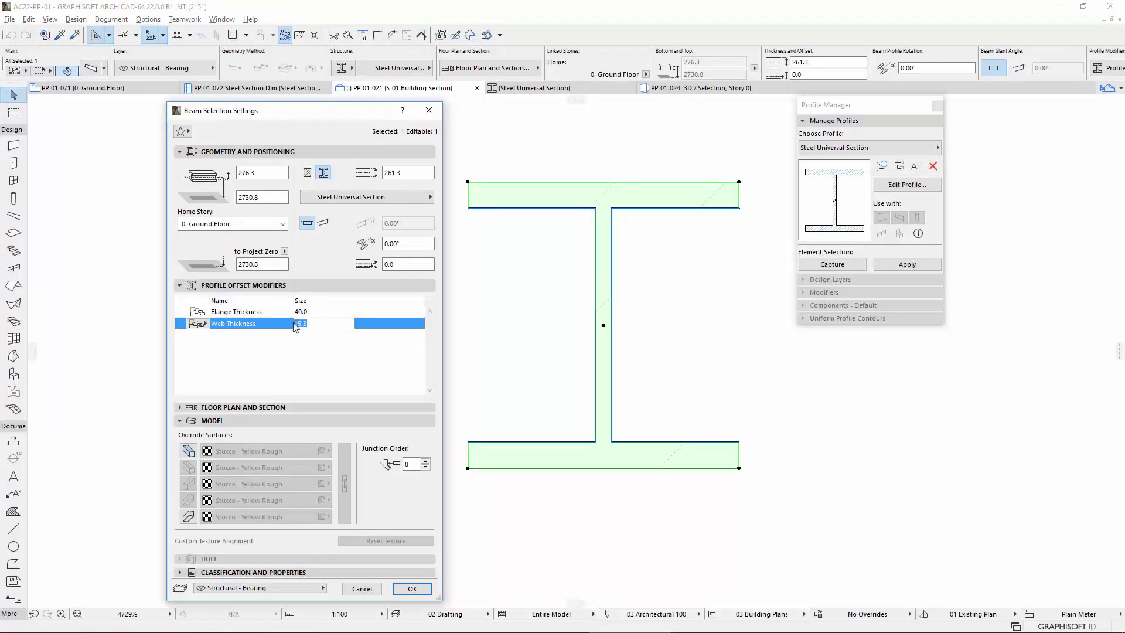
pyautogui.write('30')
pyautogui.click(412, 588)
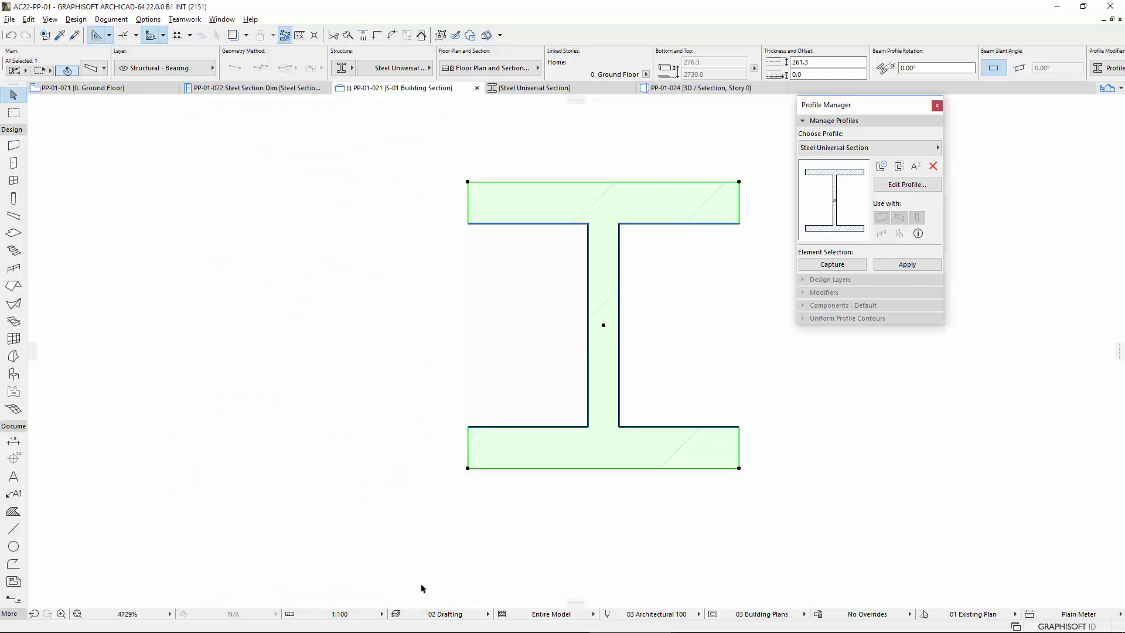
# - Reset Flange and Web Thickness to their default values, then offset the web in 3D
pyautogui.click(744, 70)
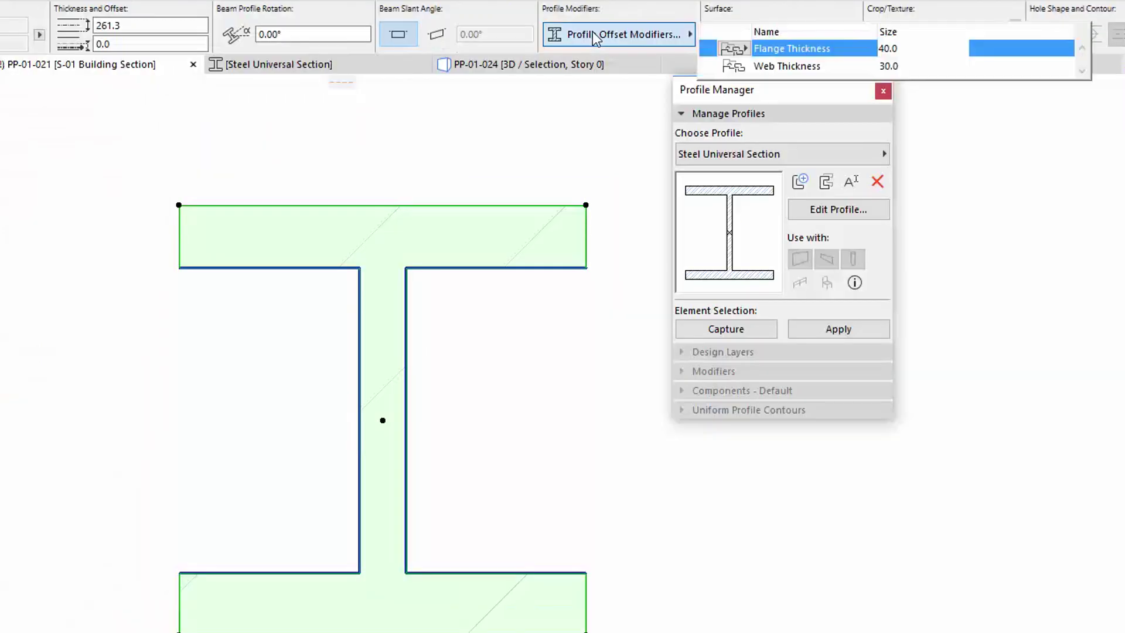
pyautogui.click(744, 49)
pyautogui.click(795, 50)
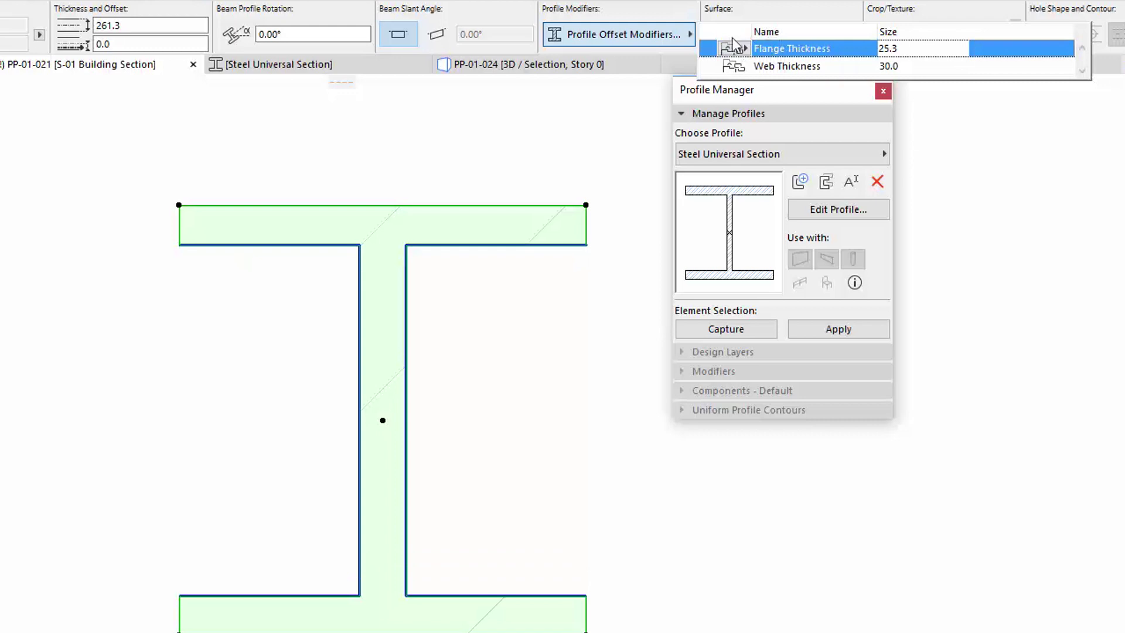
pyautogui.click(745, 66)
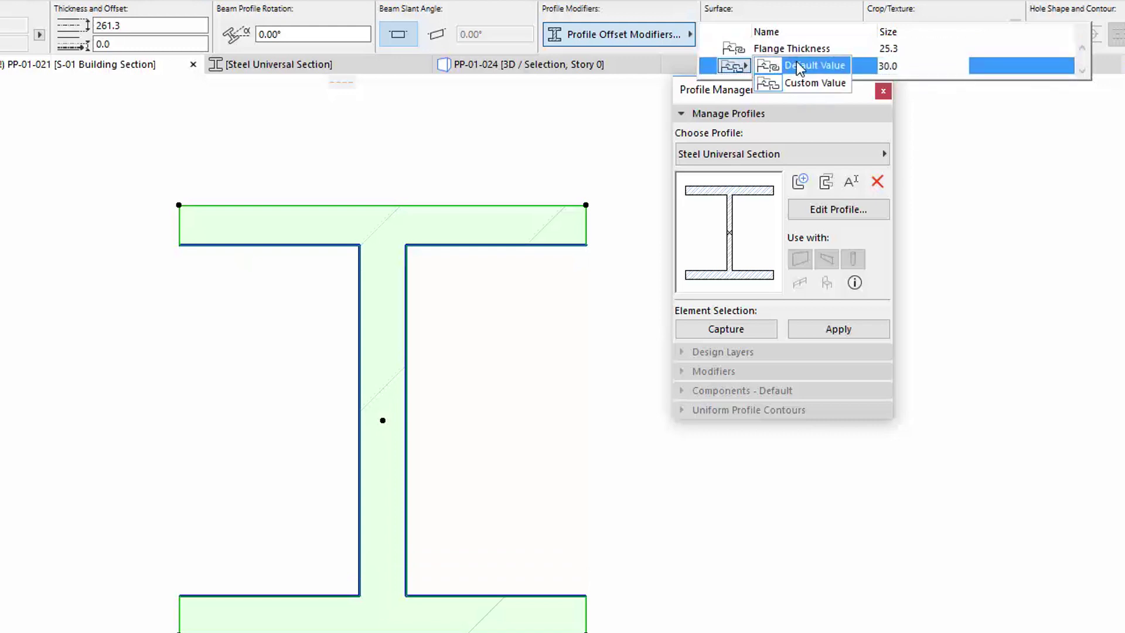
pyautogui.click(799, 67)
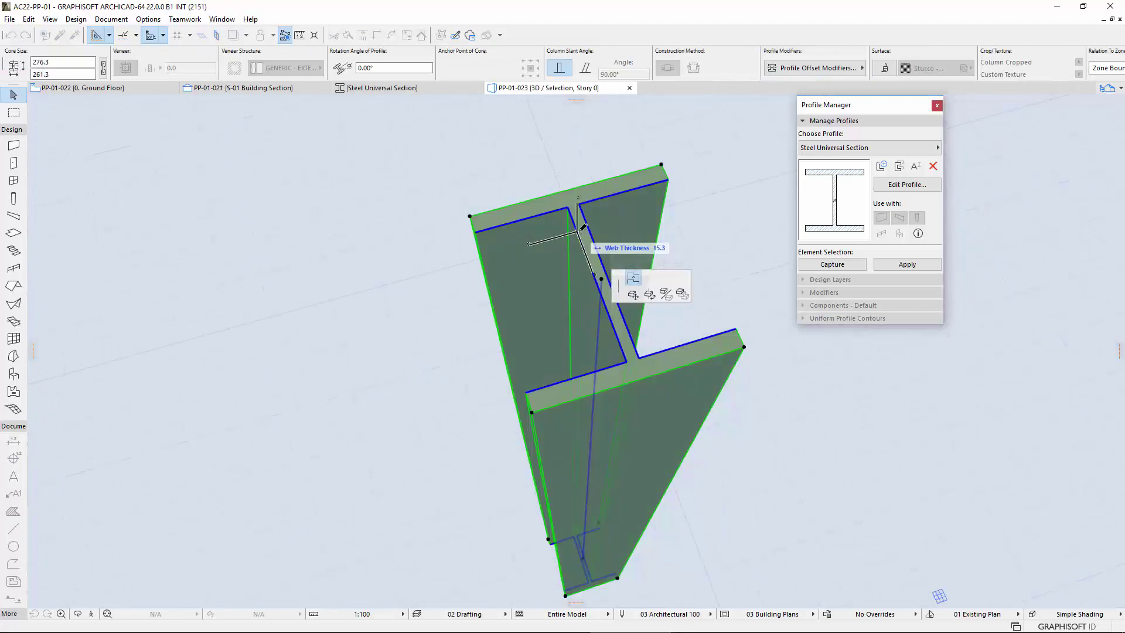
pyautogui.click(536, 228)
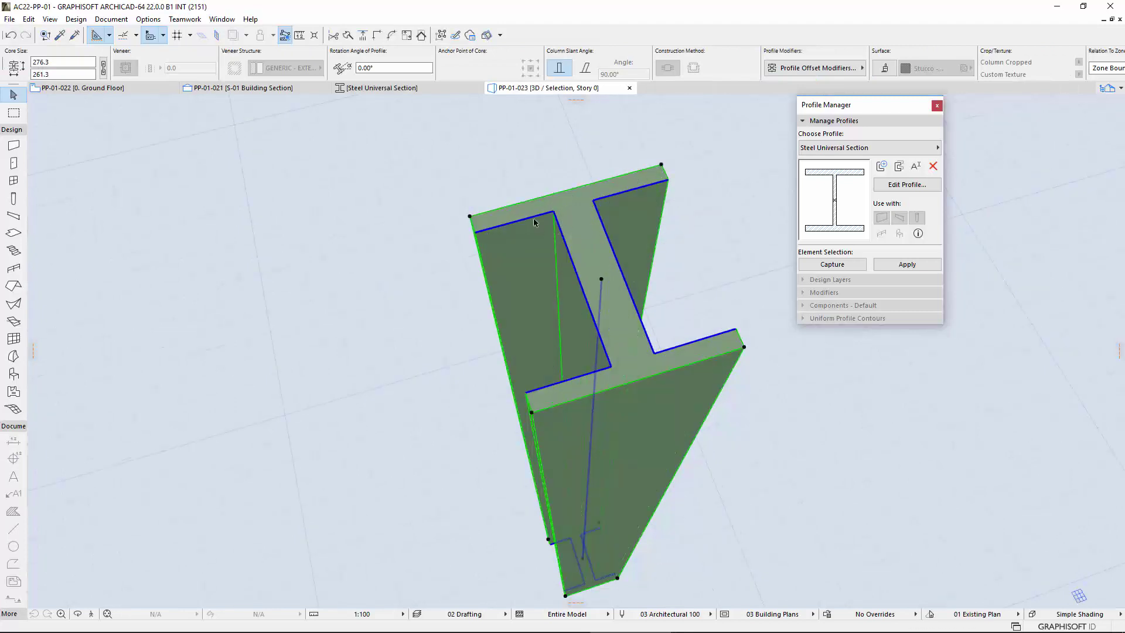
pyautogui.click(534, 219)
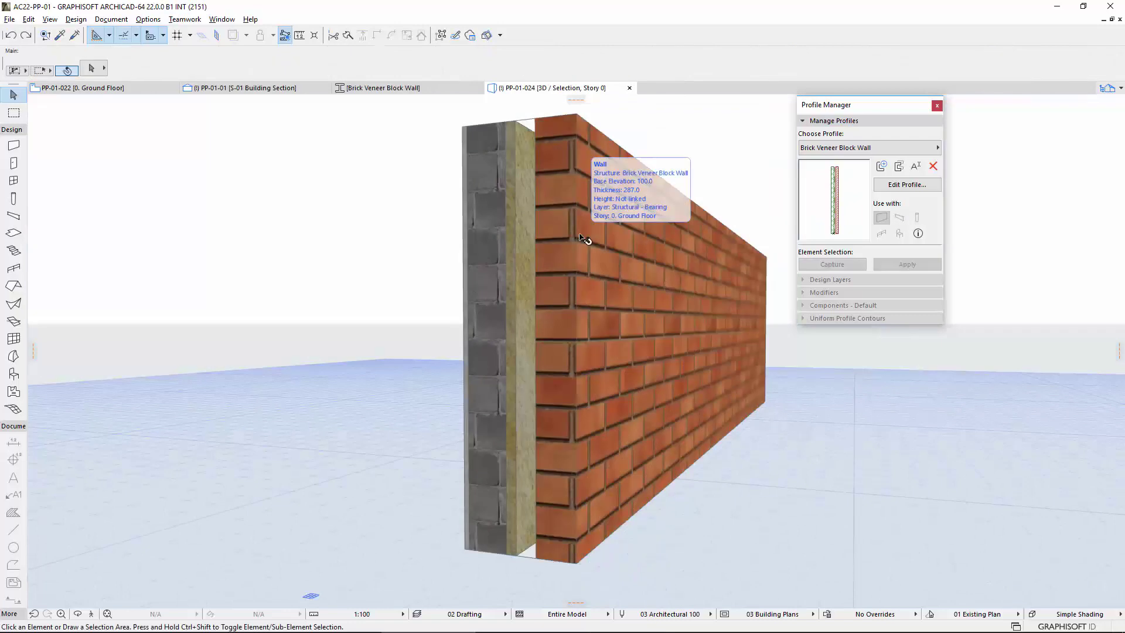
# - Lower the top edges of the brick and green skins on the veneer wall
pyautogui.click(563, 210)
pyautogui.click(562, 122)
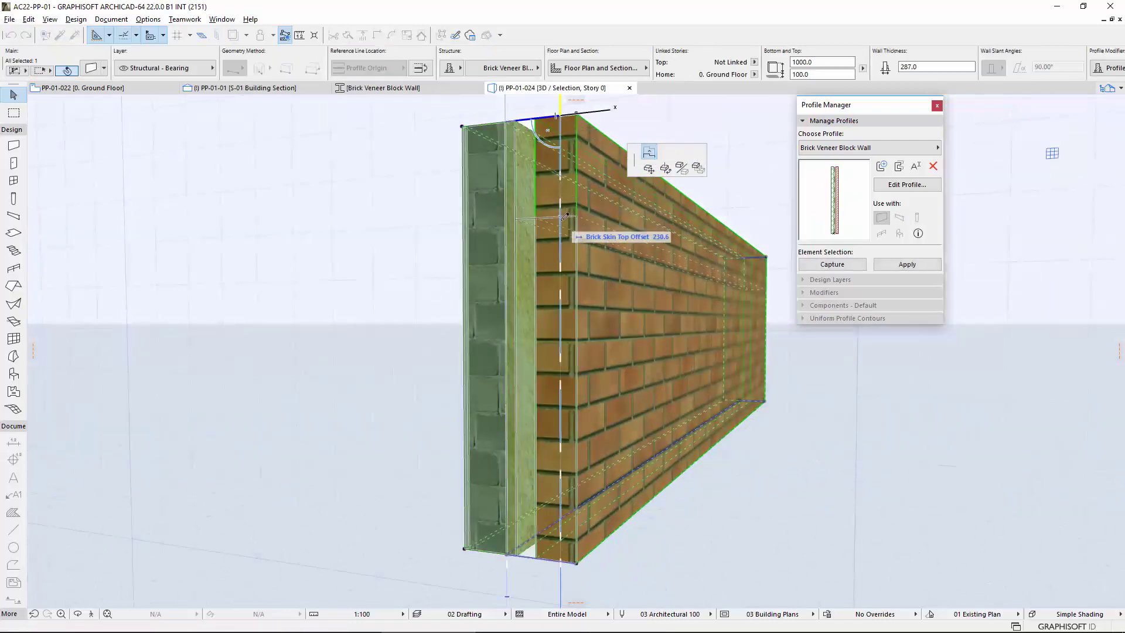
pyautogui.click(565, 231)
pyautogui.click(513, 124)
pyautogui.click(525, 212)
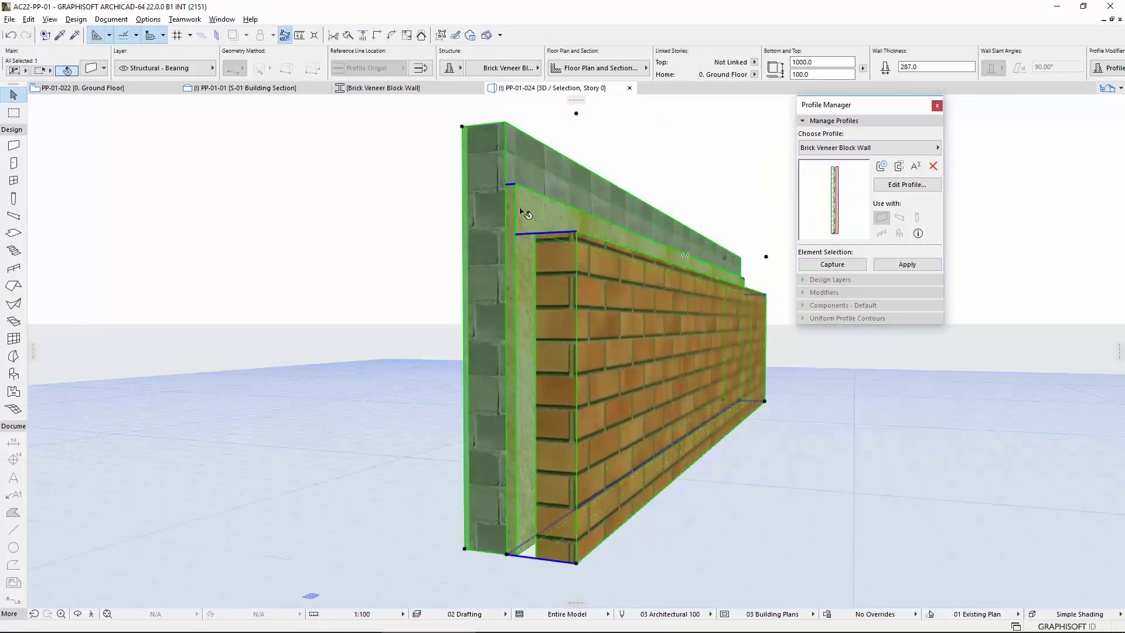
# - Raise the brick skin's bottom edge and lower the insulation skin's base
pyautogui.click(566, 564)
pyautogui.click(562, 475)
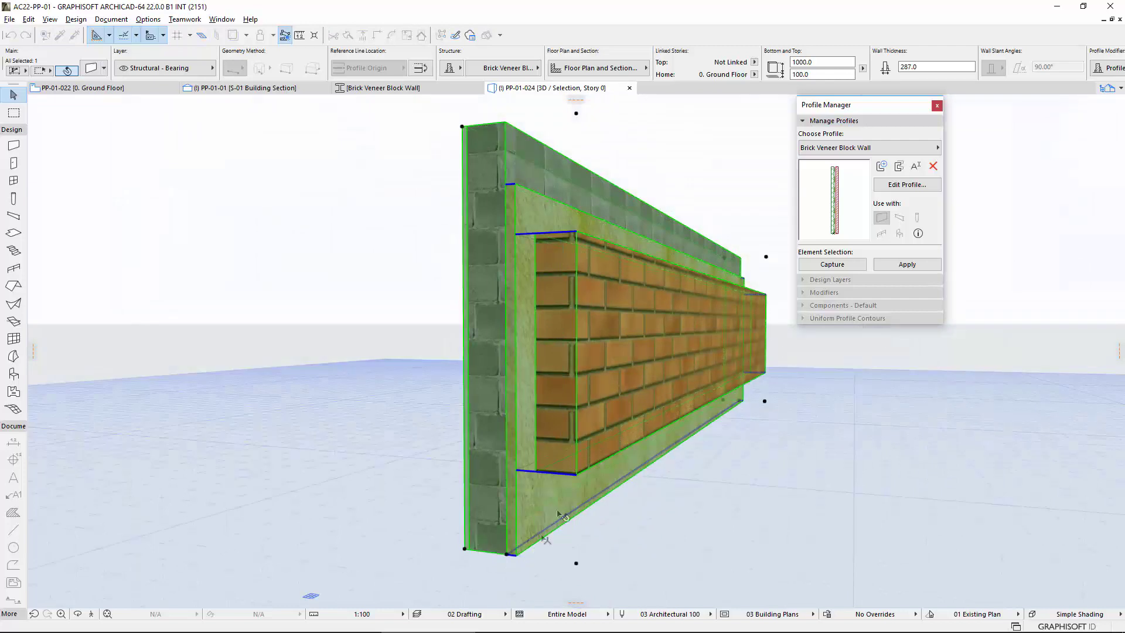
pyautogui.click(513, 560)
pyautogui.click(514, 595)
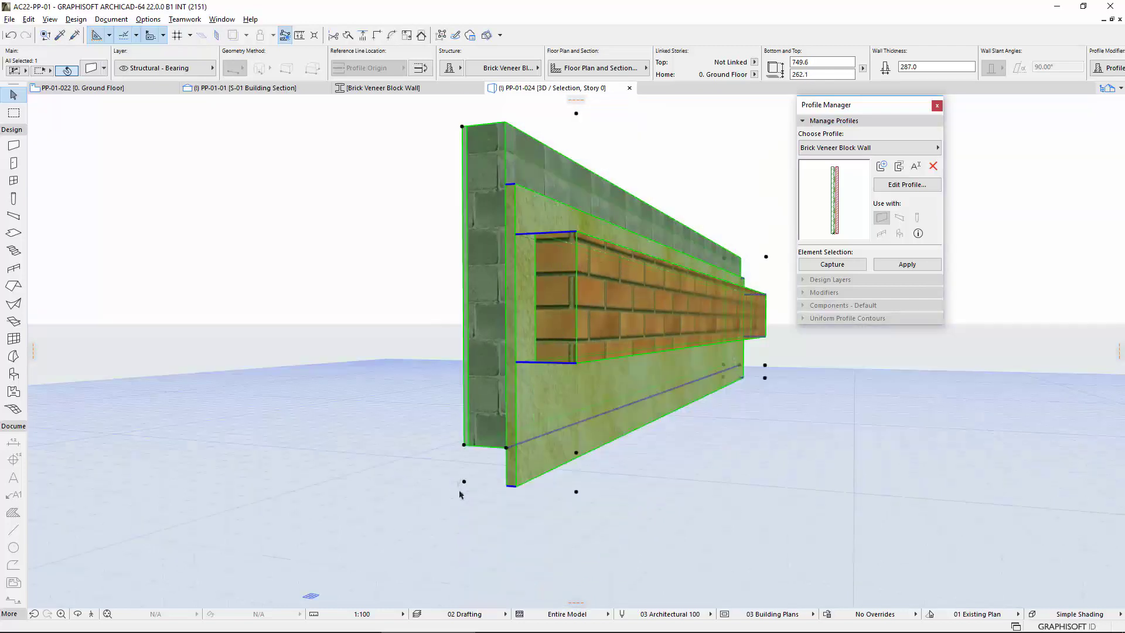
# - Snap both Nominal Width ends of the Generic Column profile to the core edges
pyautogui.click(467, 522)
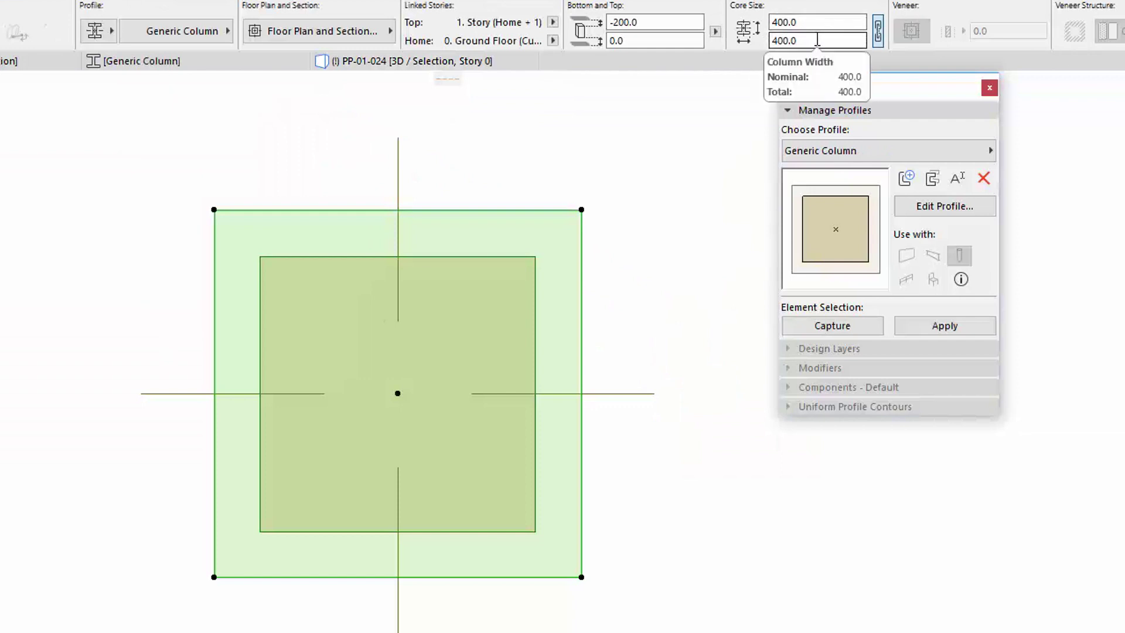
pyautogui.click(951, 206)
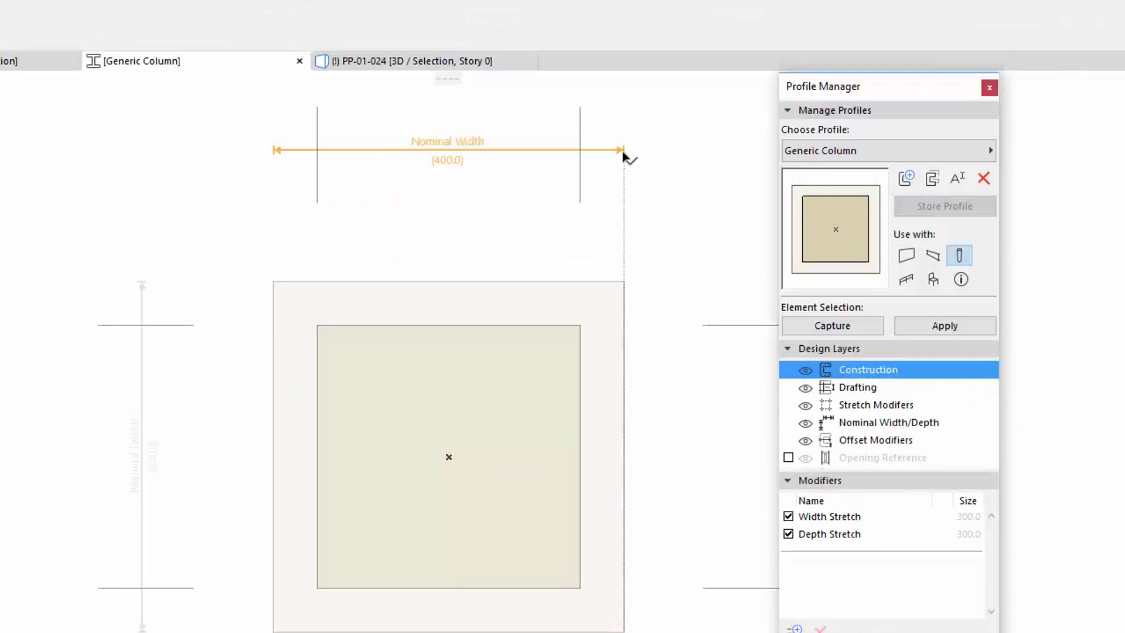
pyautogui.moveTo(621, 151); pyautogui.dragTo(581, 326)
pyautogui.moveTo(276, 150); pyautogui.dragTo(317, 325)
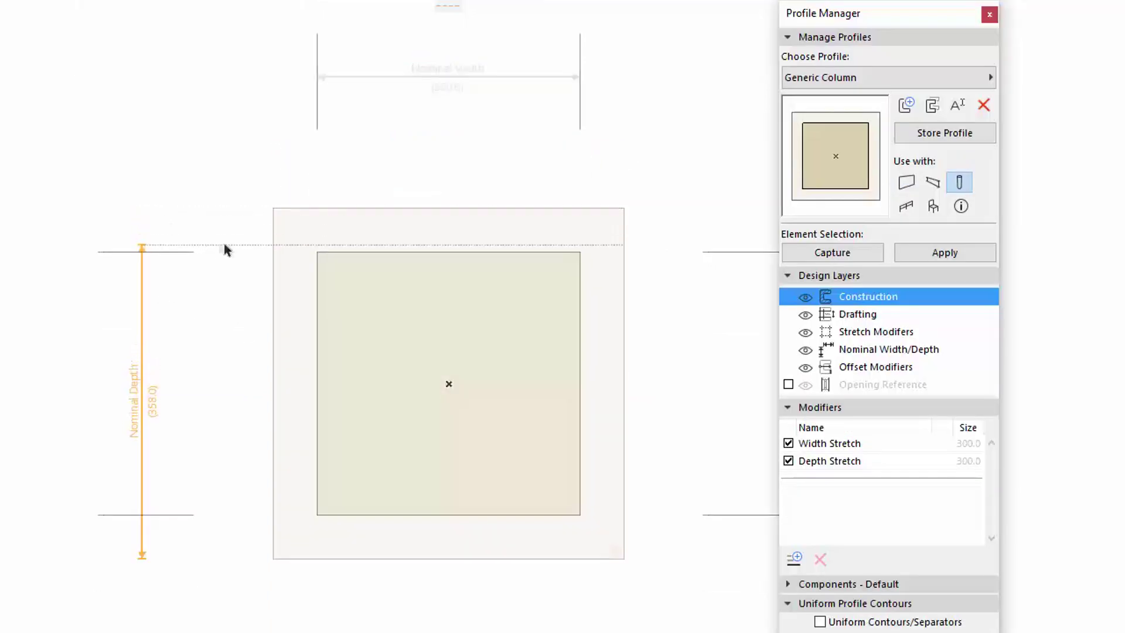
# - Snap both Nominal Depth ends to the core, then store the profile
pyautogui.moveTo(143, 213); pyautogui.dragTo(316, 252)
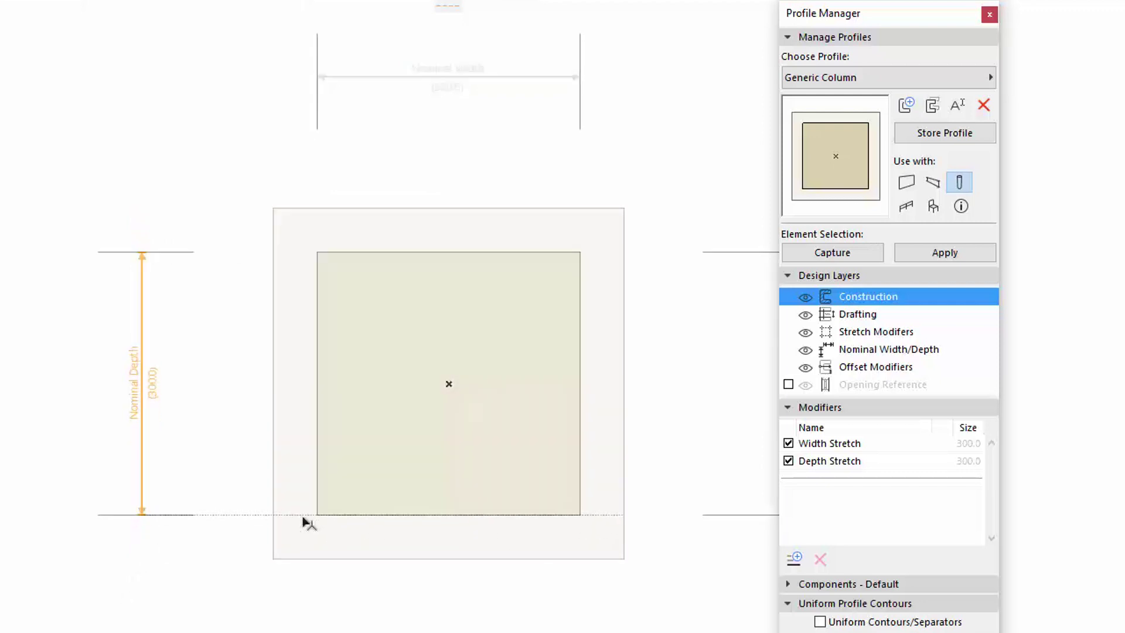
pyautogui.moveTo(142, 560); pyautogui.dragTo(316, 515)
pyautogui.click(931, 141)
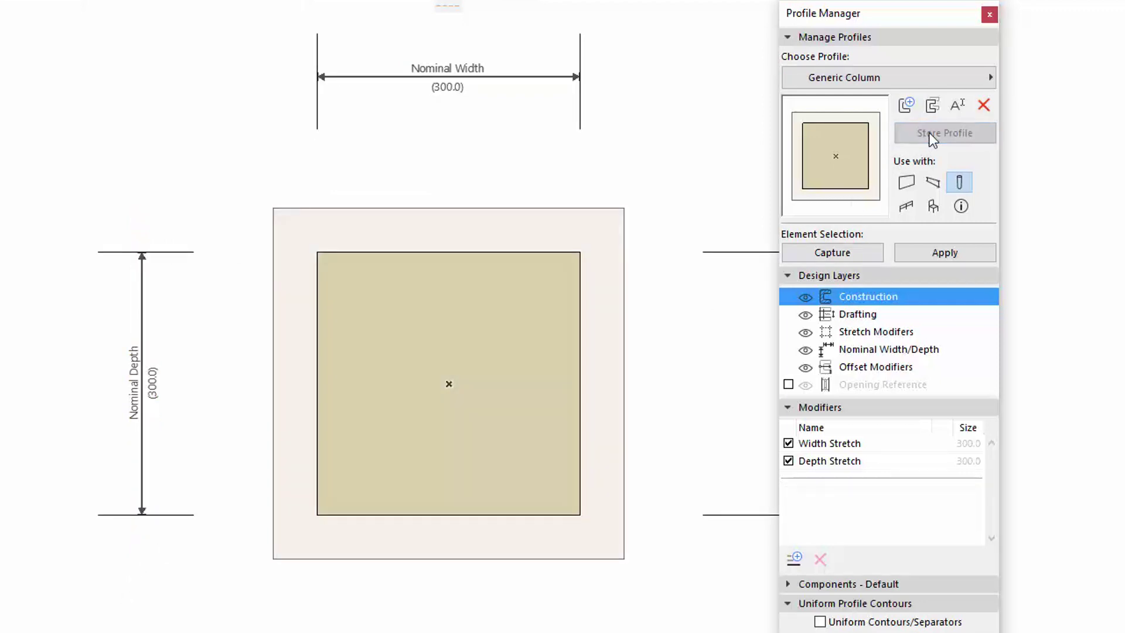
pyautogui.click(163, 88)
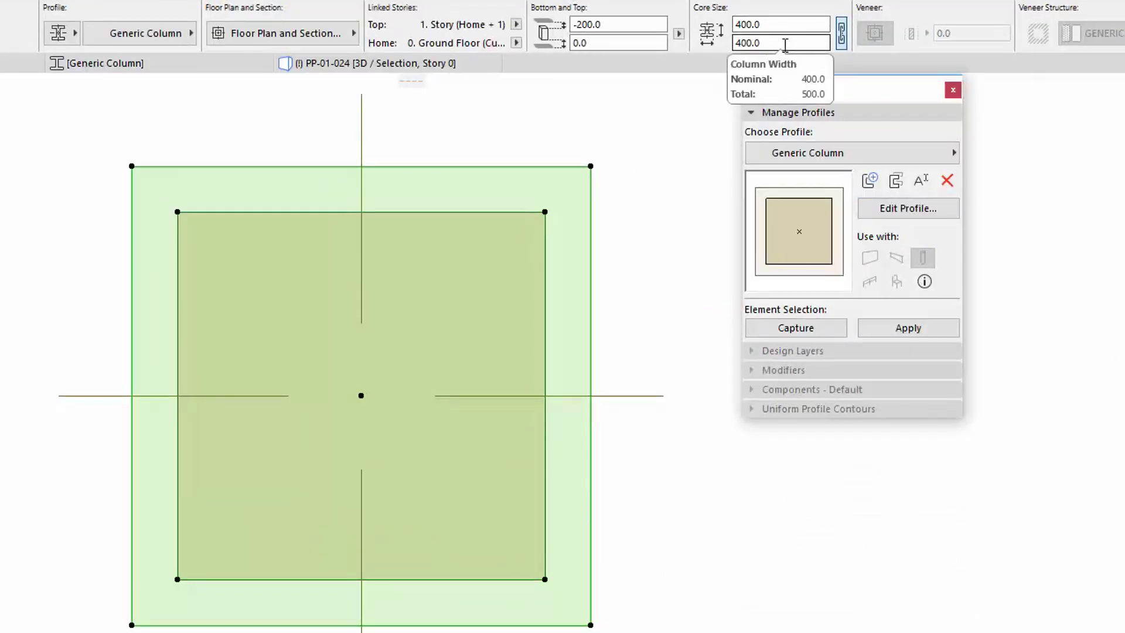
# - Enter 200 as the column's core width, then close the profile outline at its corner
pyautogui.click(766, 42)
pyautogui.press('Return')
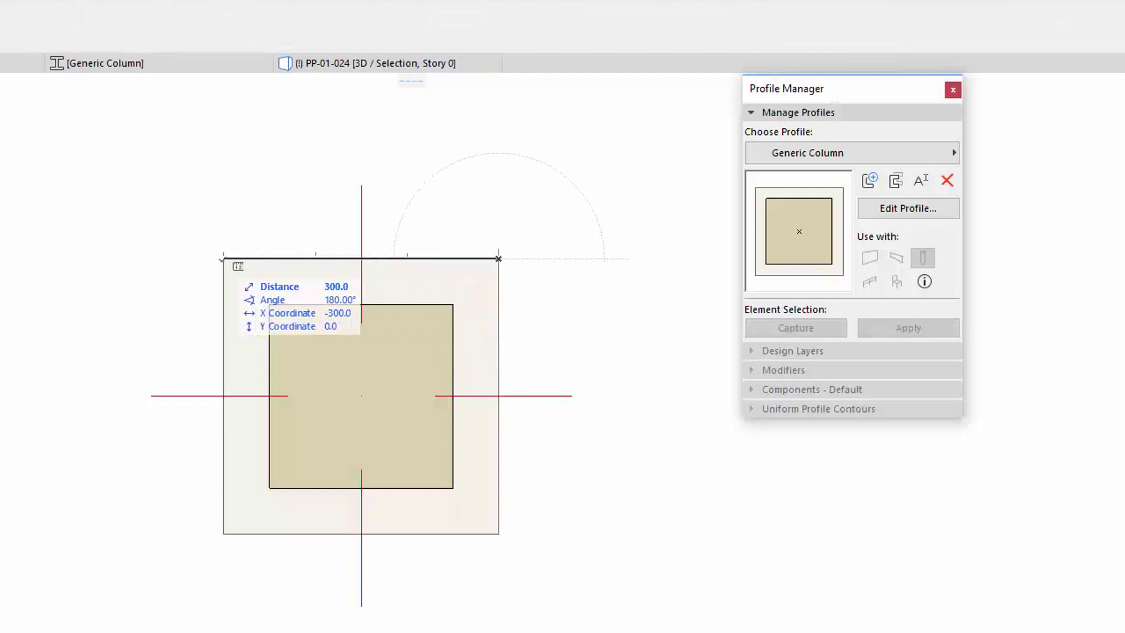
pyautogui.click(223, 259)
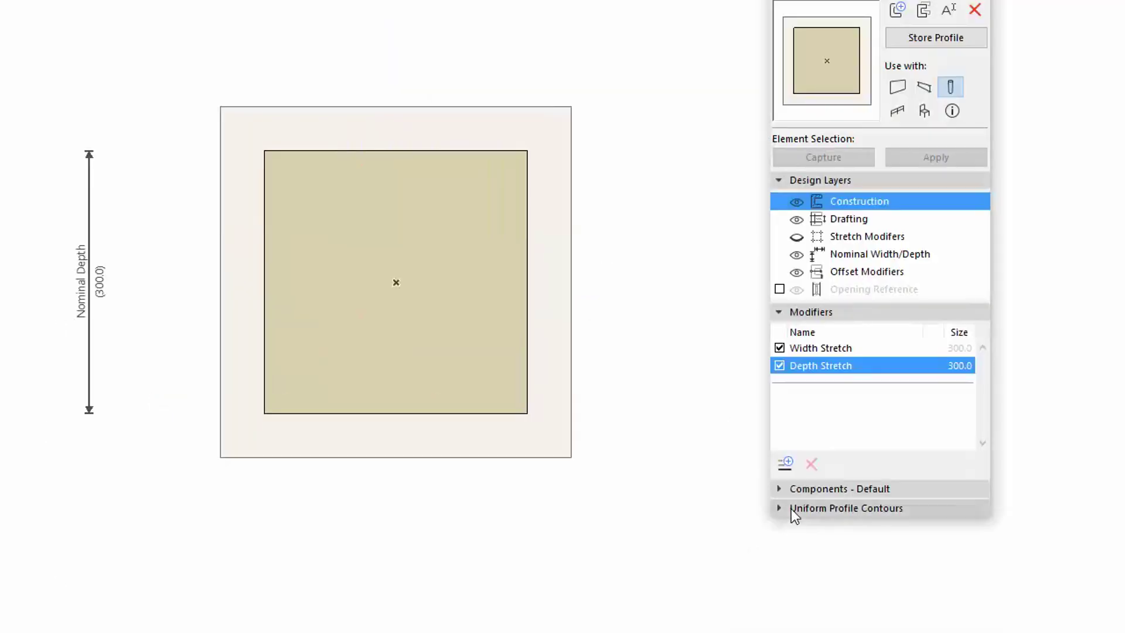
# - Turn on uniform profile contours and separators with a red contour pen
pyautogui.click(791, 509)
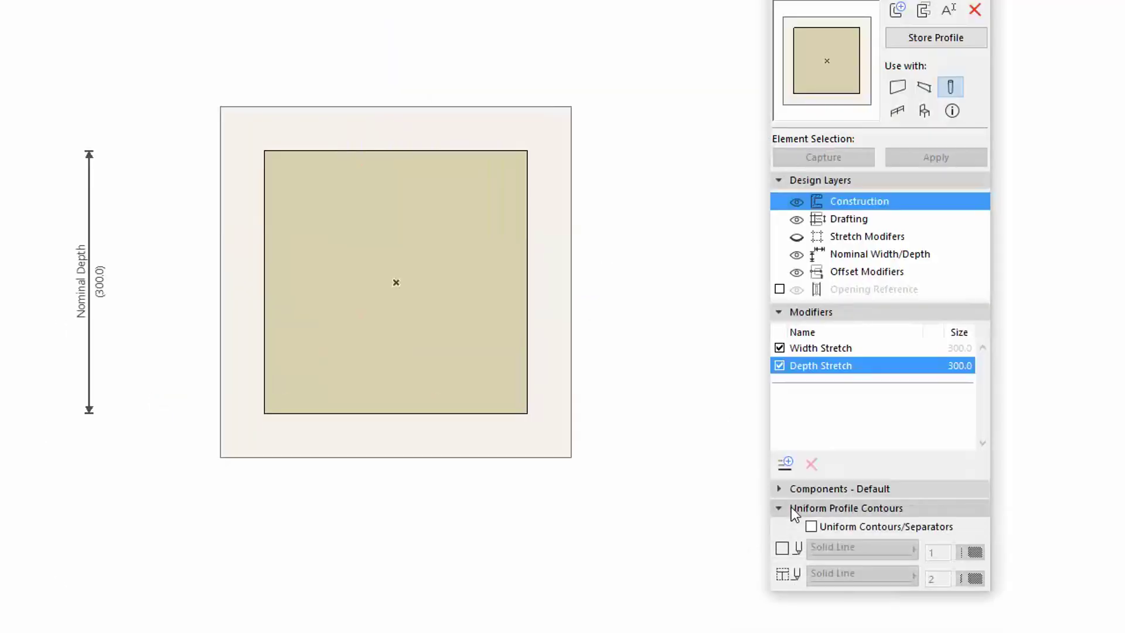
pyautogui.click(811, 527)
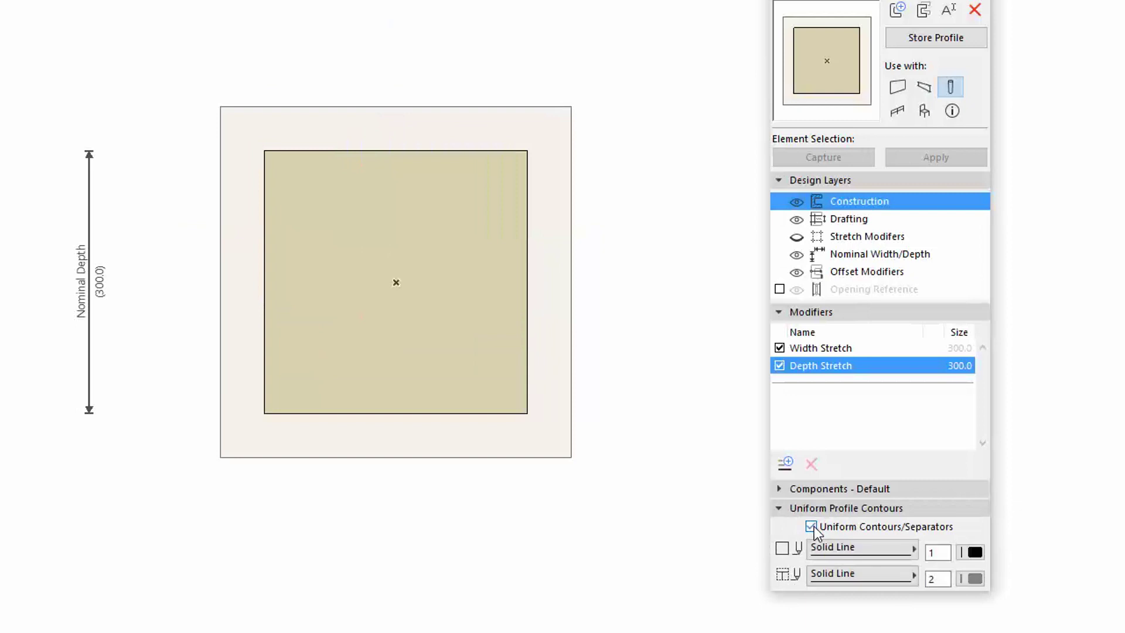
pyautogui.click(974, 552)
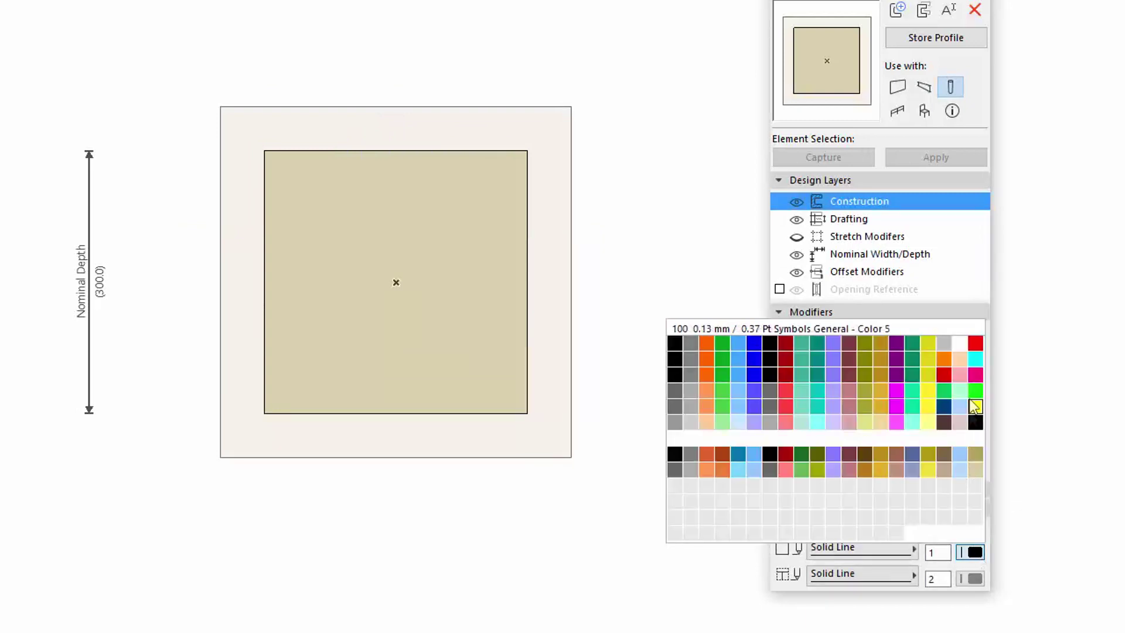
pyautogui.click(976, 344)
# - Use a blue separator pen and small dashed outer contour, then turn uniform contours off
pyautogui.click(974, 579)
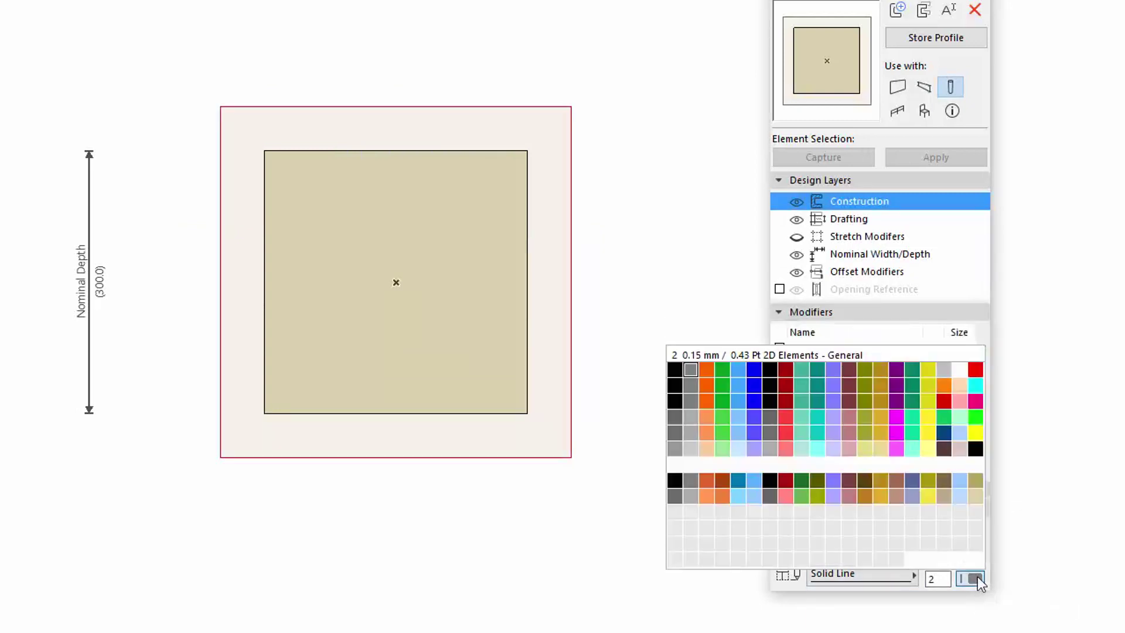
pyautogui.click(755, 372)
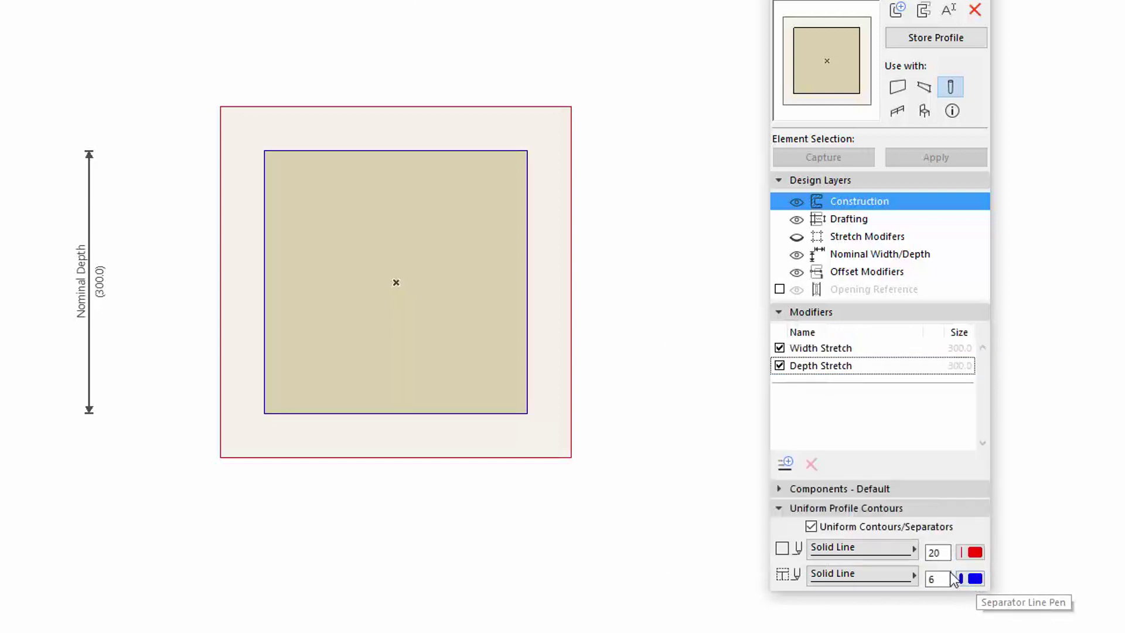
pyautogui.click(910, 548)
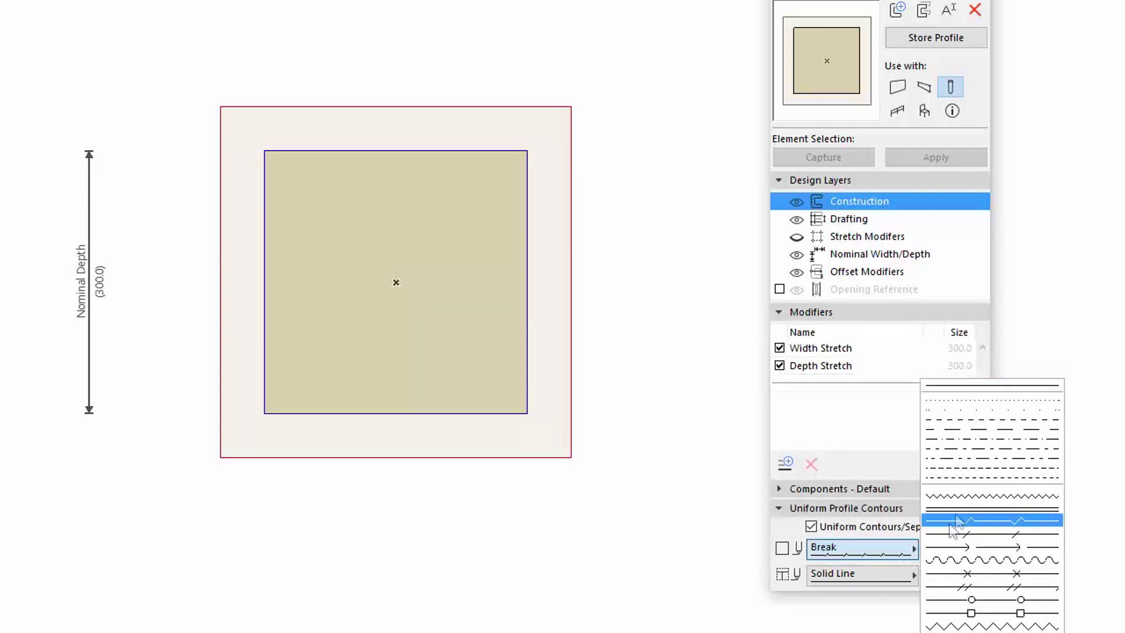
pyautogui.click(962, 479)
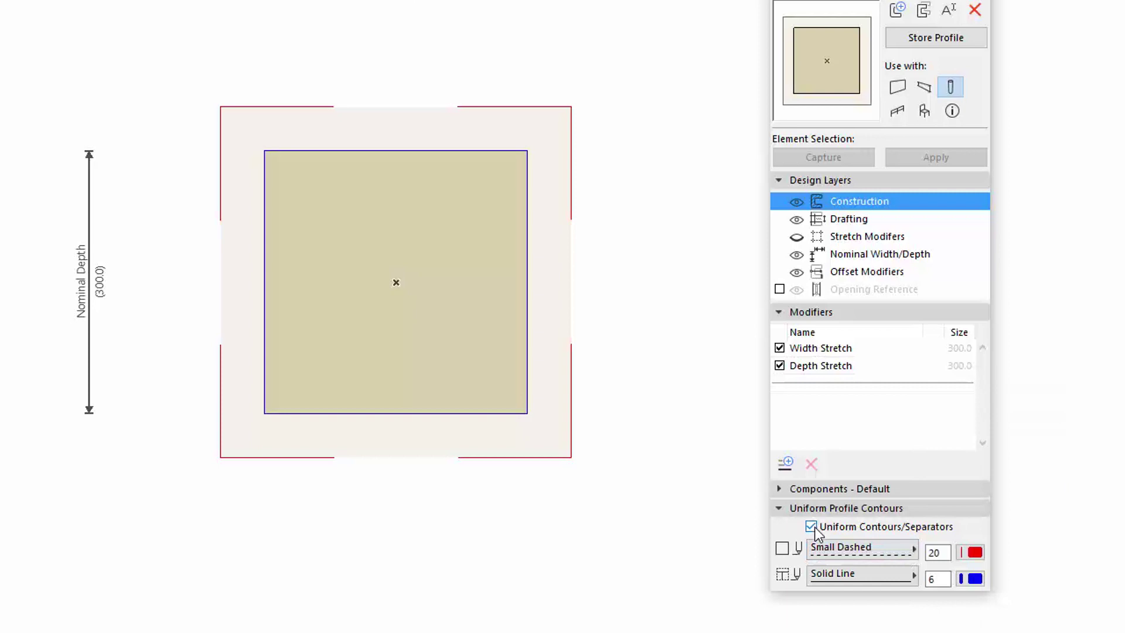
pyautogui.click(811, 526)
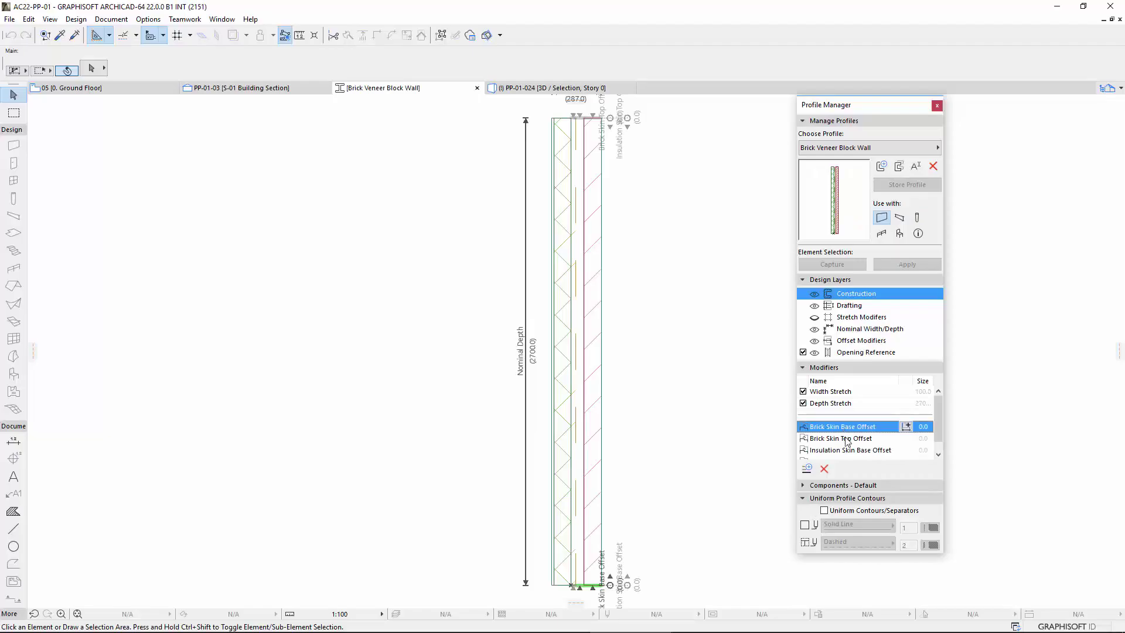
# - Preview Brick Wall w Footing's Footing Width and Precast Double Tee's Stand Width modifiers
pyautogui.click(870, 147)
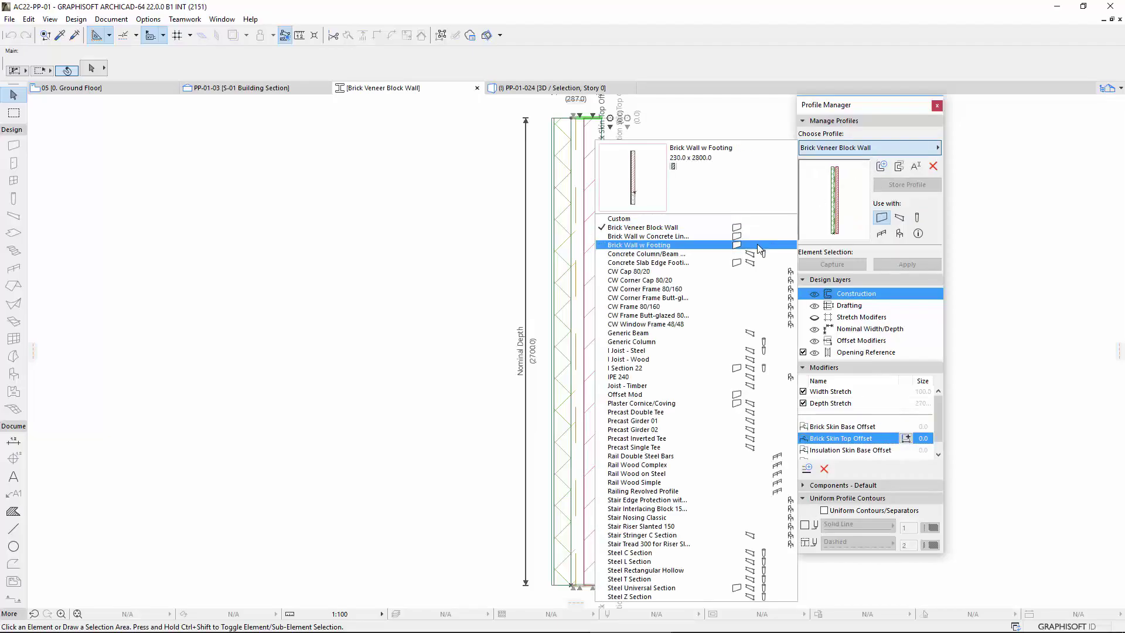
pyautogui.click(704, 236)
pyautogui.click(831, 429)
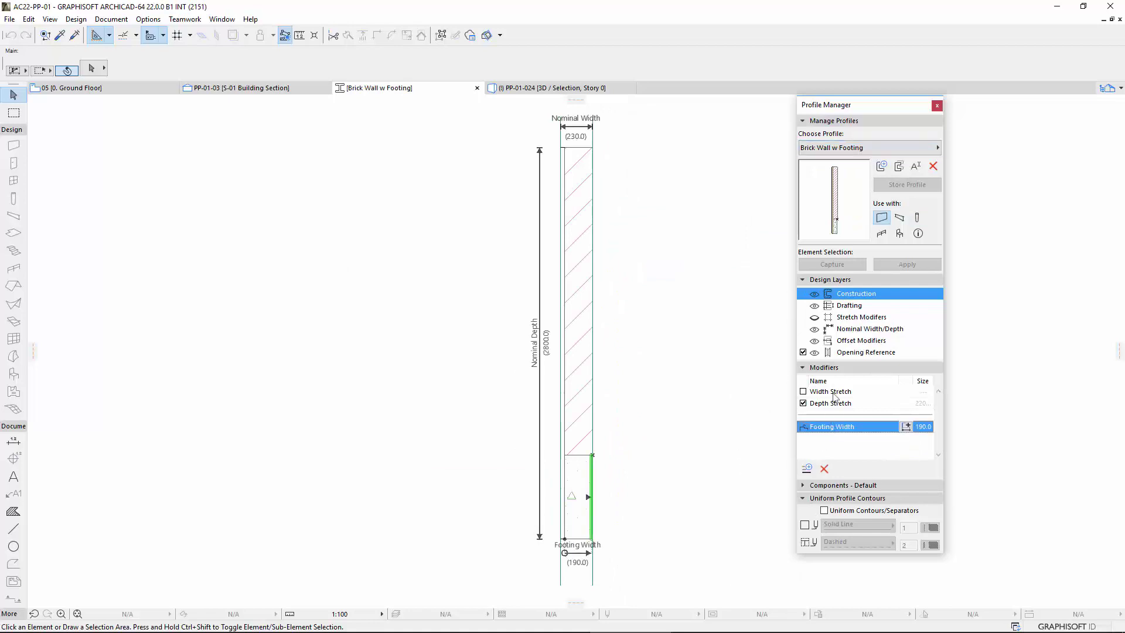
pyautogui.click(839, 151)
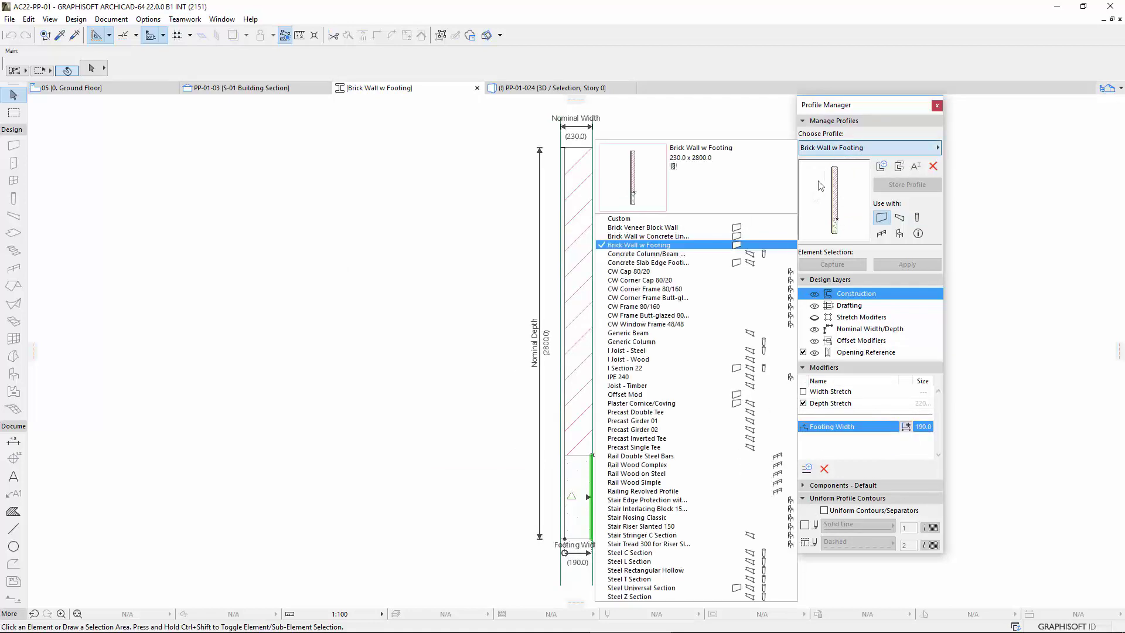
pyautogui.click(713, 414)
pyautogui.click(831, 426)
# - Load the Steel L Section profile and select its Thickness modifier
pyautogui.click(870, 148)
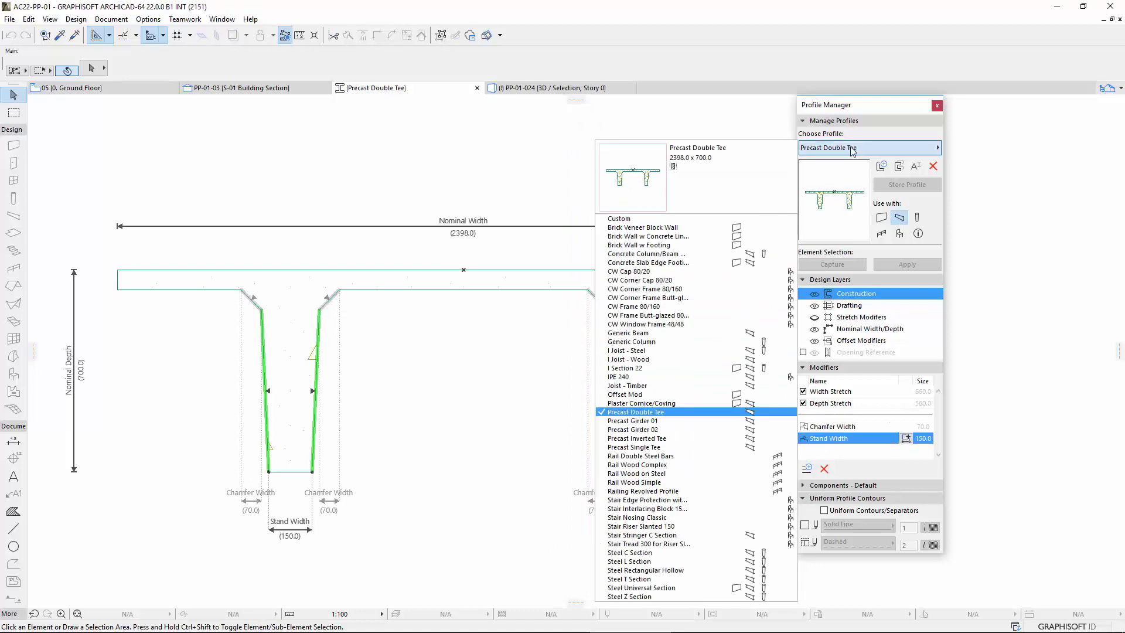
pyautogui.press('Down')
pyautogui.press('Down')
pyautogui.press('Down')
pyautogui.press('Down')
pyautogui.press('Down')
pyautogui.press('Down')
pyautogui.press('Down')
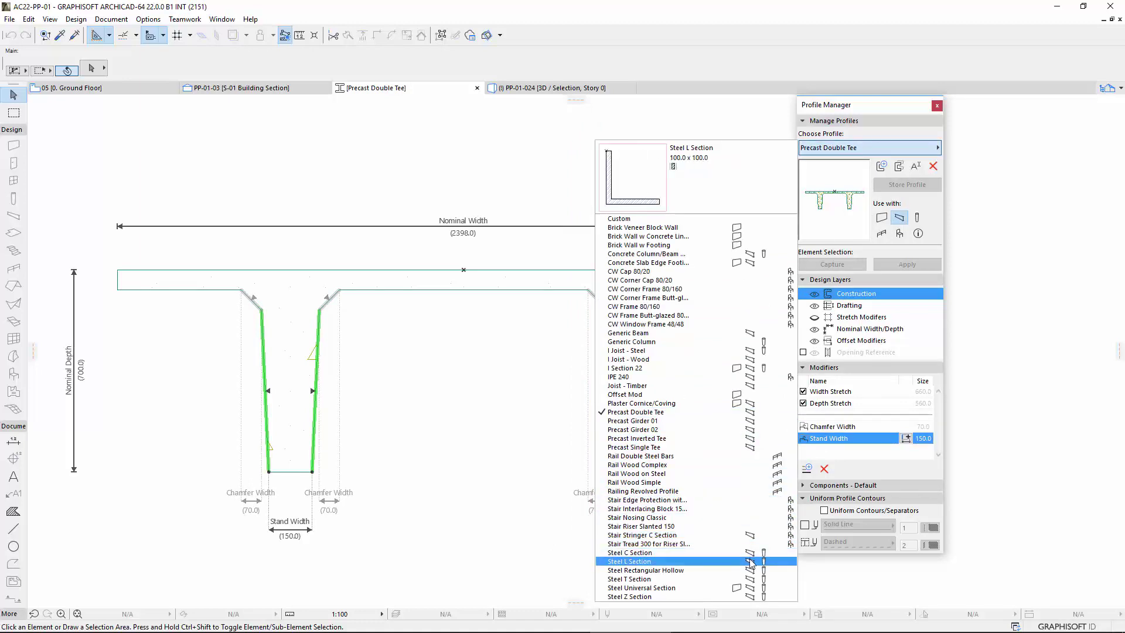
pyautogui.press('Return')
pyautogui.click(820, 428)
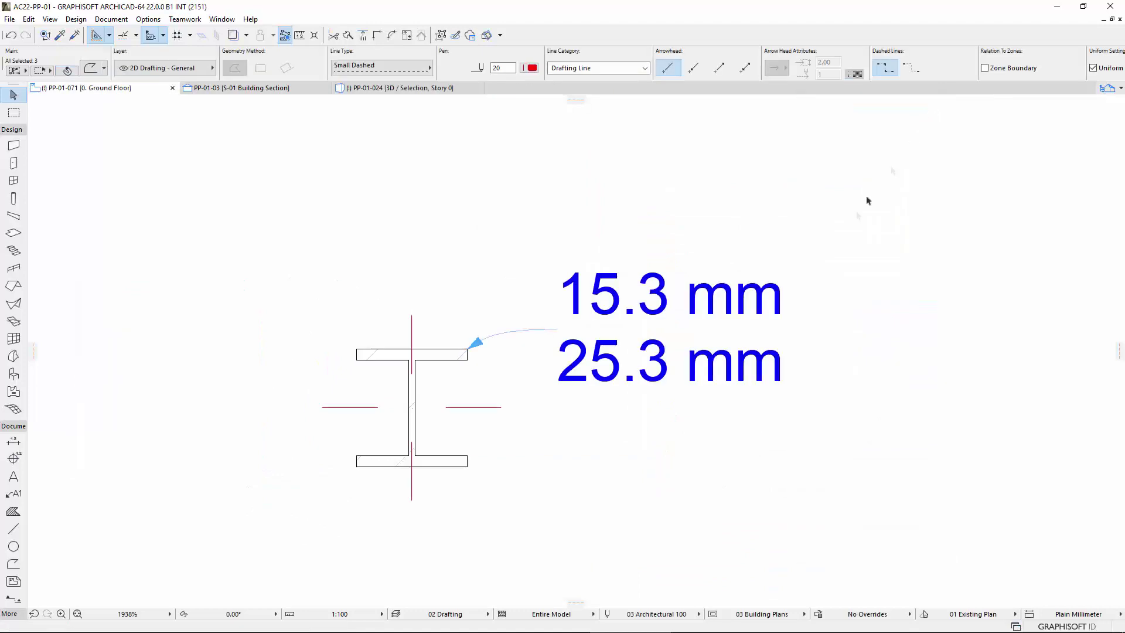
# - Replace the I-section label's 15.3 and 25.3 with Web Thickness and Flange Thickness autotext
pyautogui.click(639, 364)
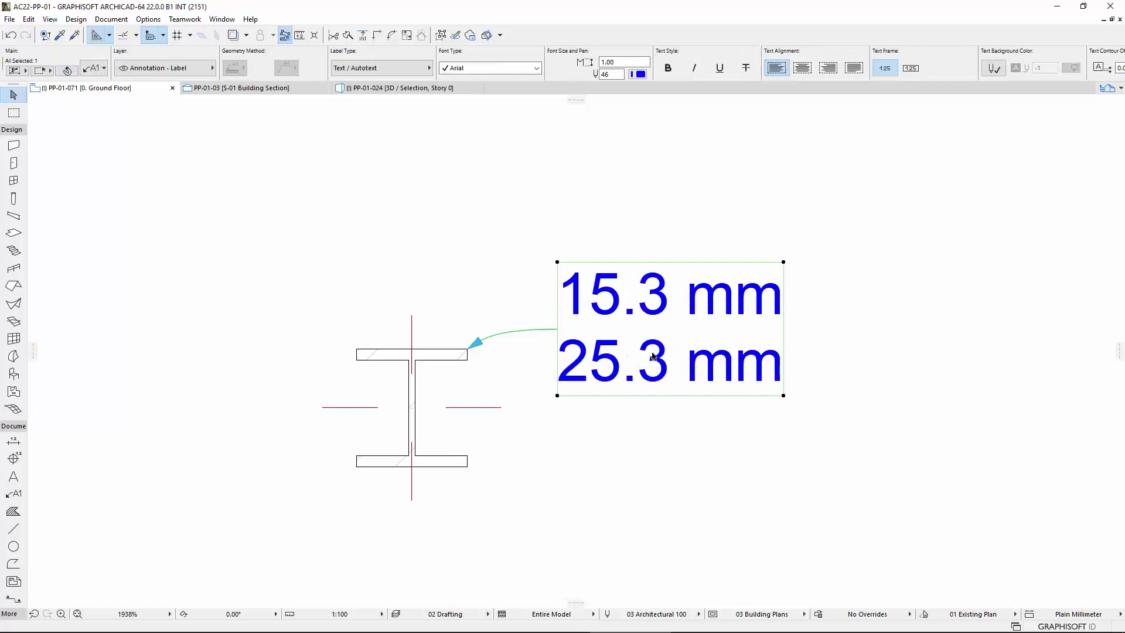
pyautogui.doubleClick(654, 351)
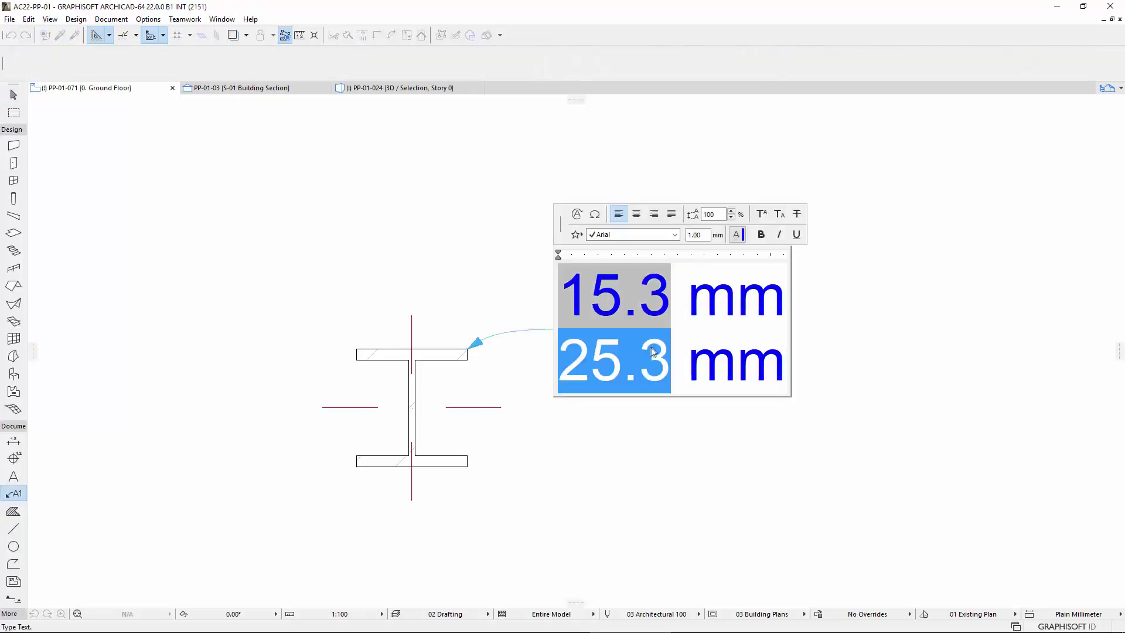
pyautogui.click(656, 288)
pyautogui.doubleClick(619, 275)
pyautogui.click(577, 215)
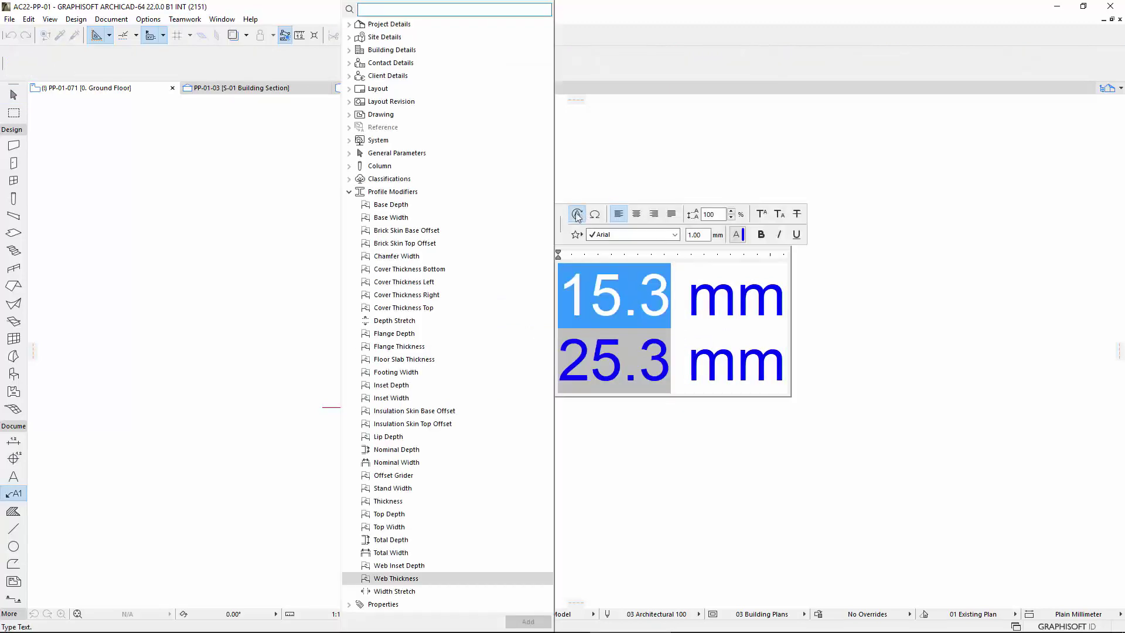
pyautogui.doubleClick(491, 578)
pyautogui.doubleClick(618, 364)
pyautogui.click(576, 215)
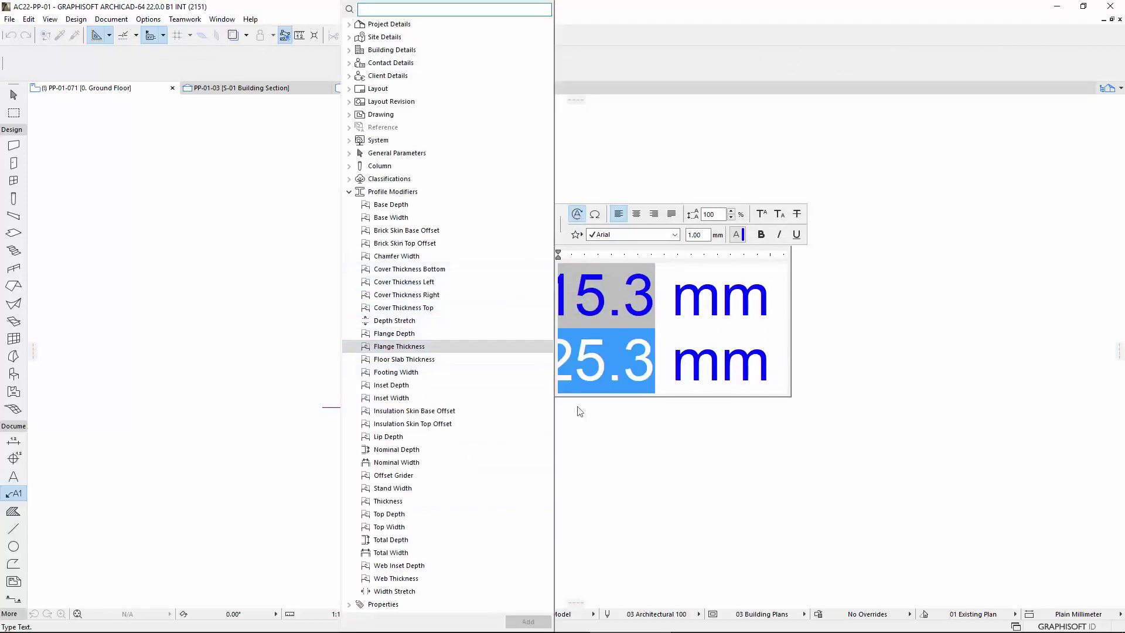
pyautogui.click(593, 417)
pyautogui.click(603, 415)
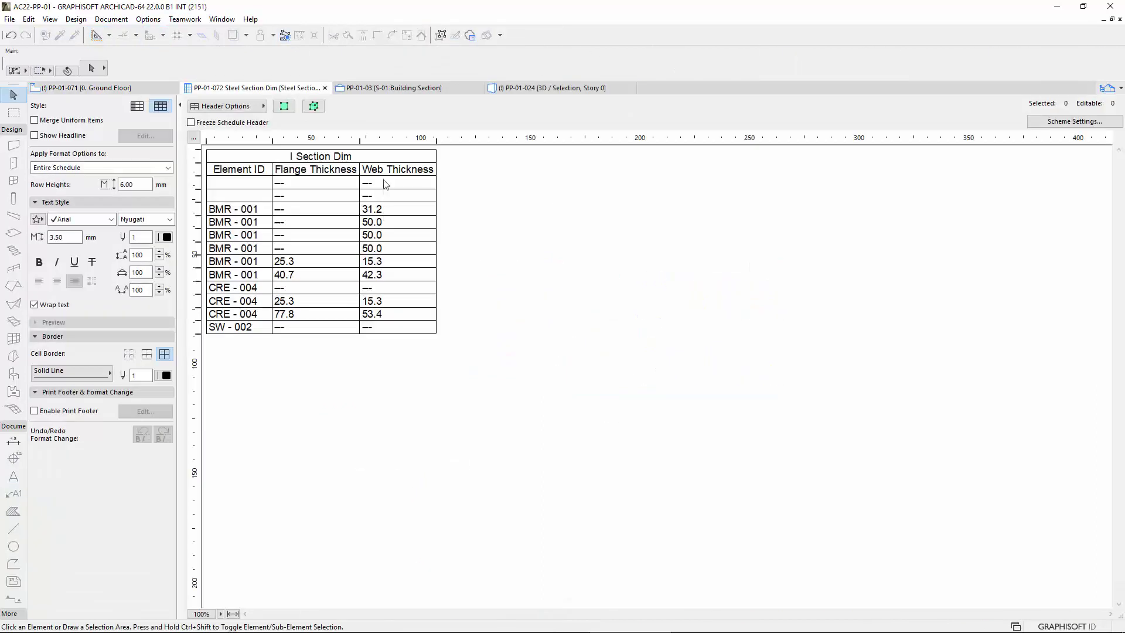
# - In the Steel Section Dim schedule, edit a Web Thickness value and open Scheme Settings
pyautogui.click(373, 169)
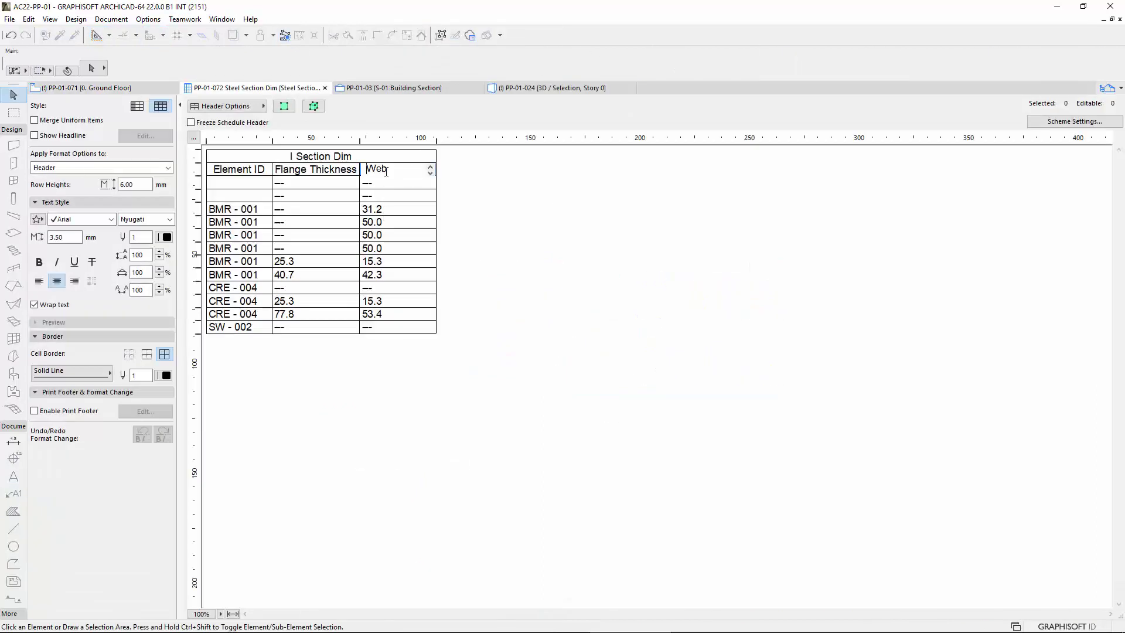
pyautogui.click(389, 221)
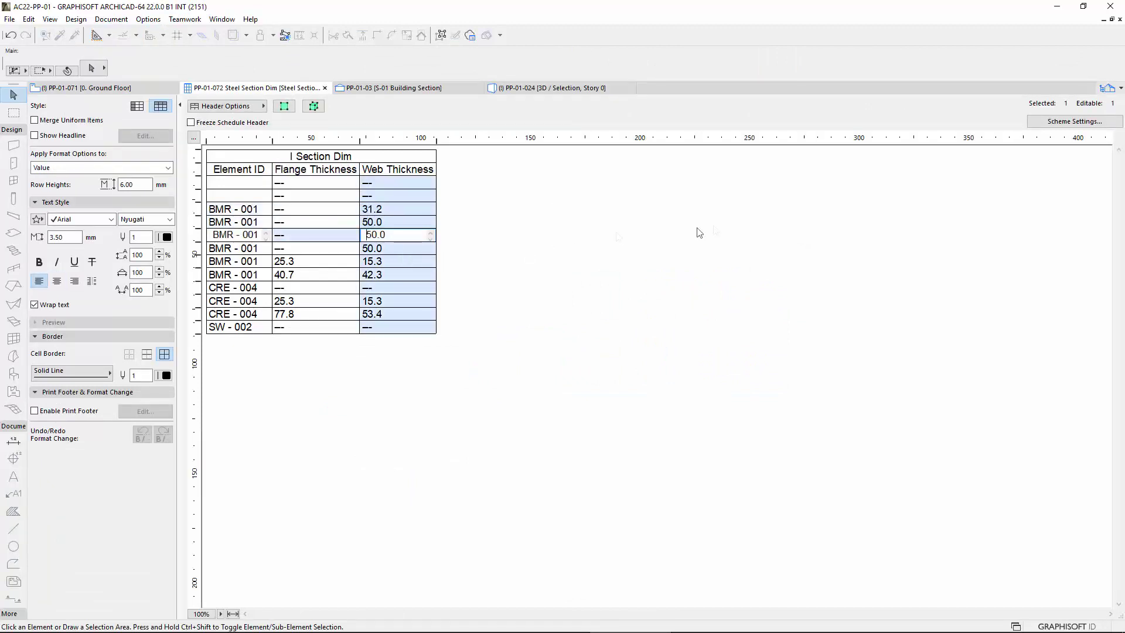
pyautogui.click(1068, 124)
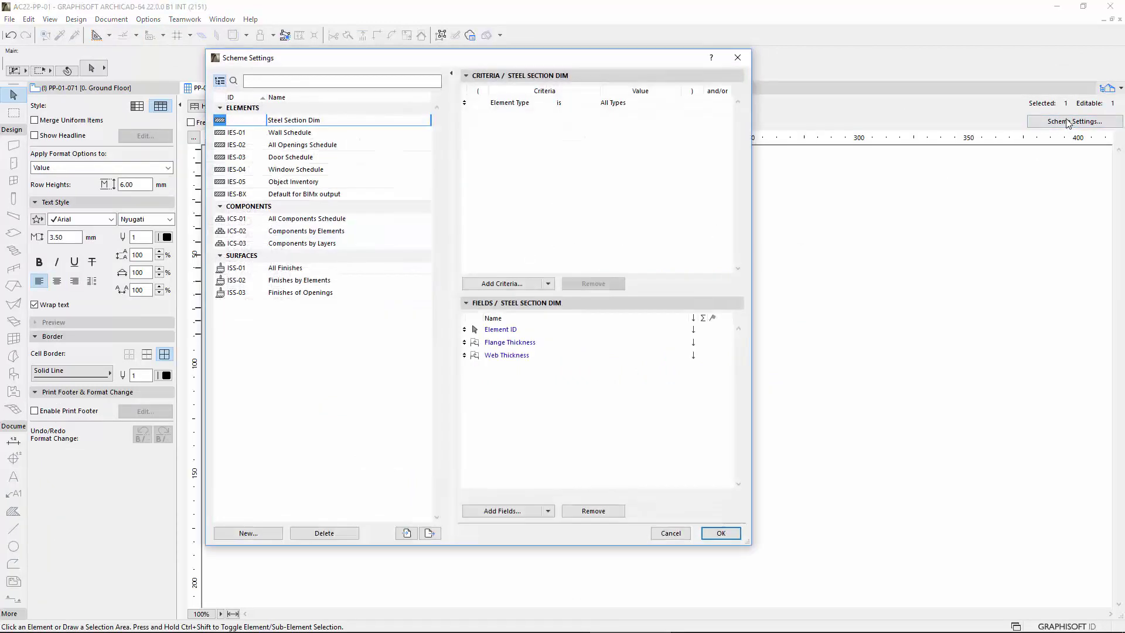
# - Select the Element ID and Web Thickness fields, then list the fields available to add
pyautogui.click(580, 330)
pyautogui.click(563, 343)
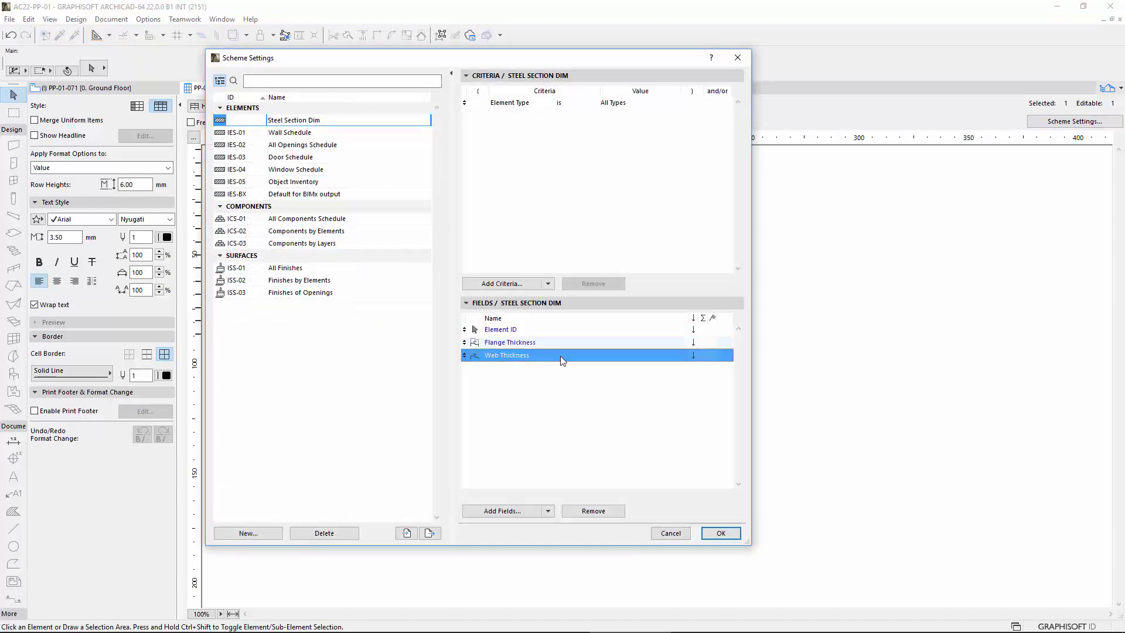
pyautogui.click(527, 510)
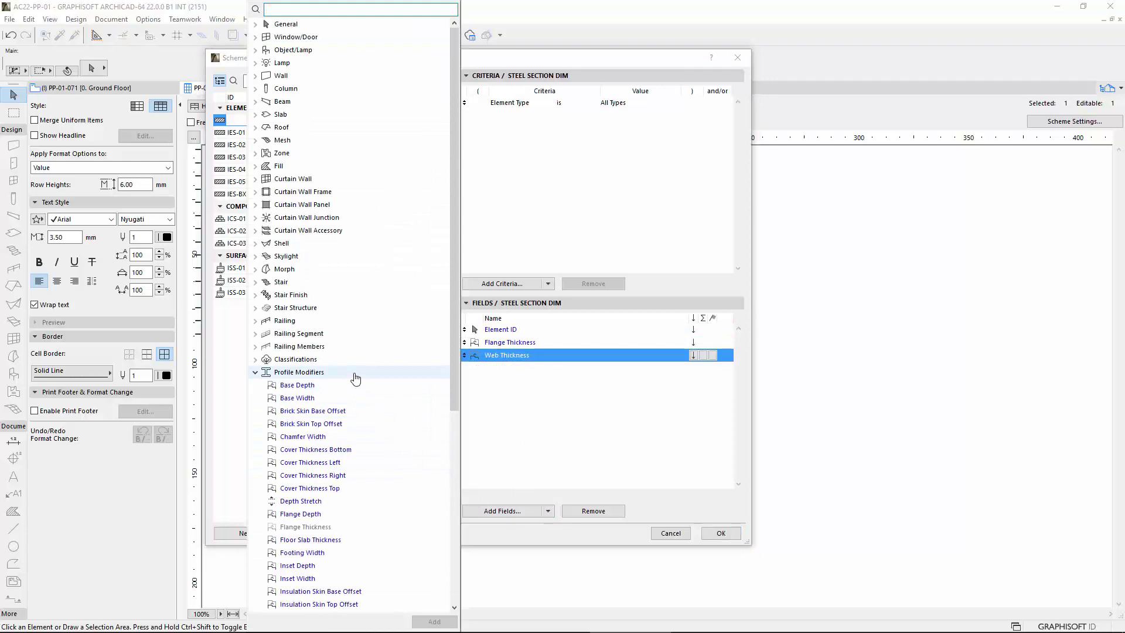
pyautogui.scroll(-2, 355, 378)
pyautogui.scroll(-2, 355, 377)
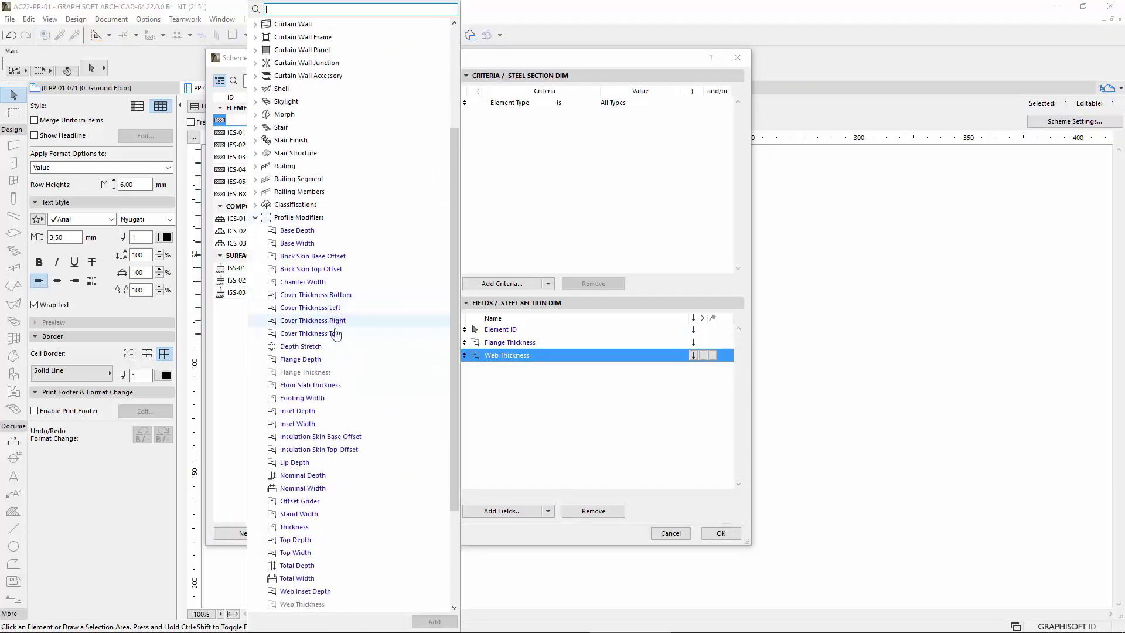
pyautogui.scroll(-3, 345, 490)
pyautogui.scroll(-1, 346, 489)
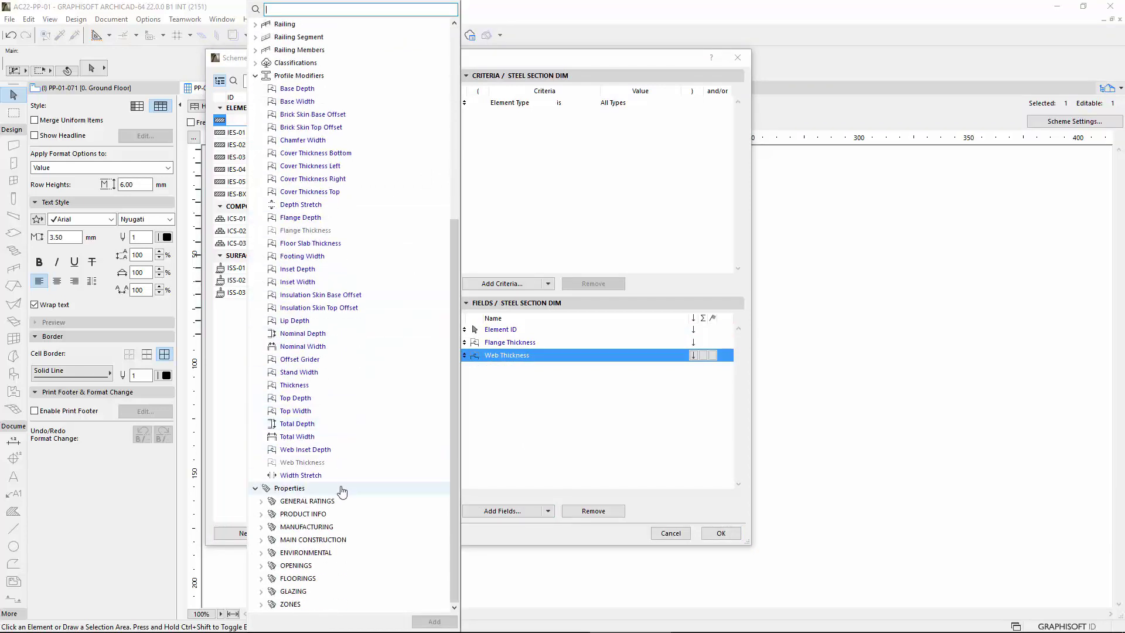